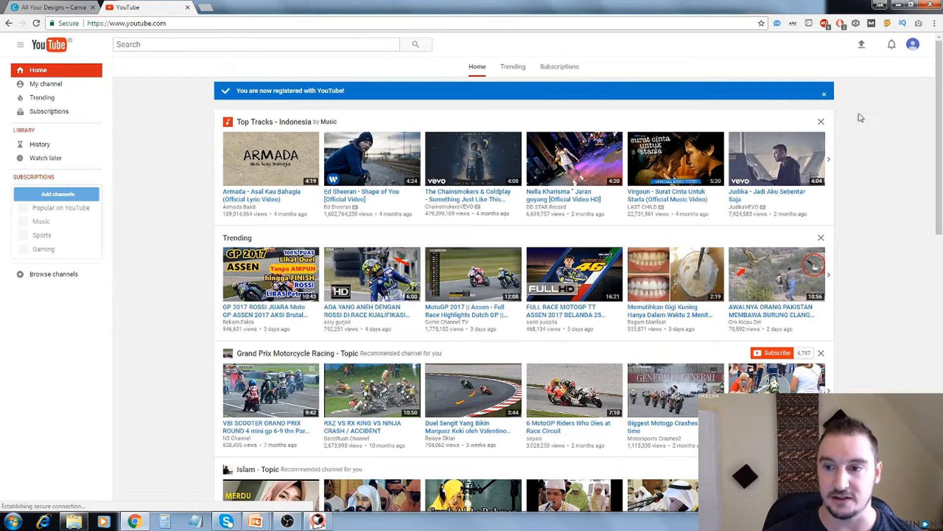
# Review the Set Up Your Channel slide in the PowerPoint slide show and return to YouTube in Chrome.
pyautogui.moveTo(254, 522)
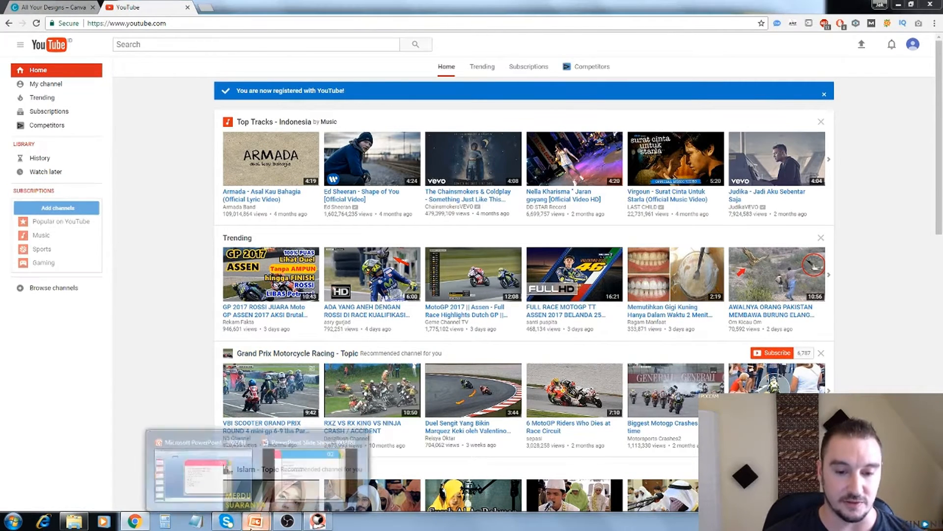
pyautogui.click(294, 486)
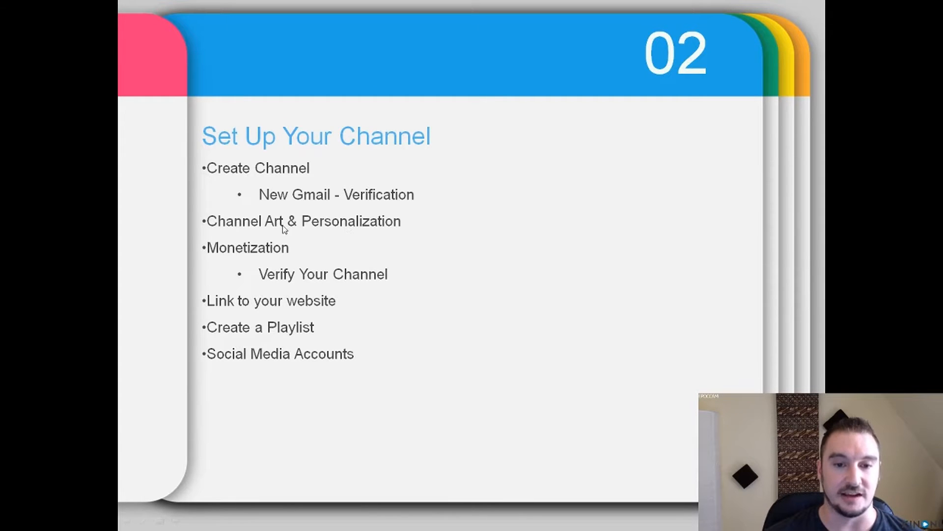
pyautogui.press('super')
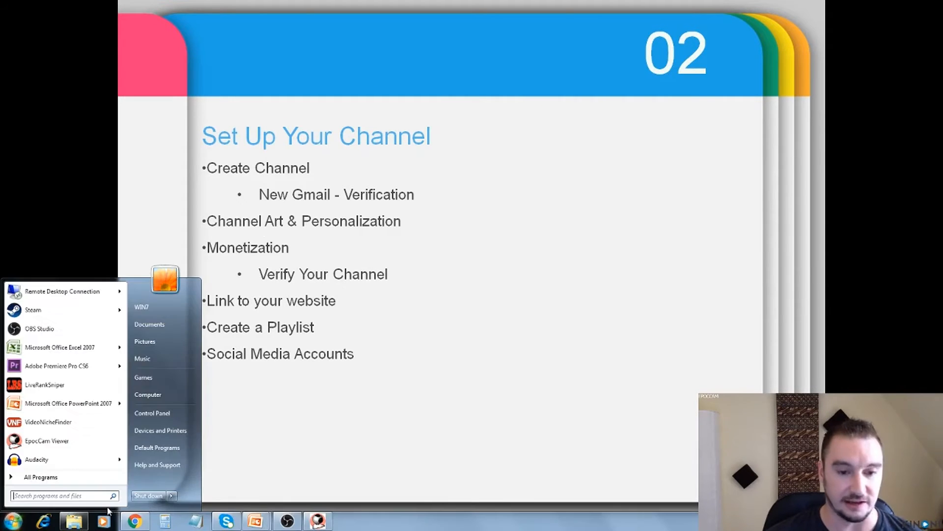
pyautogui.click(134, 521)
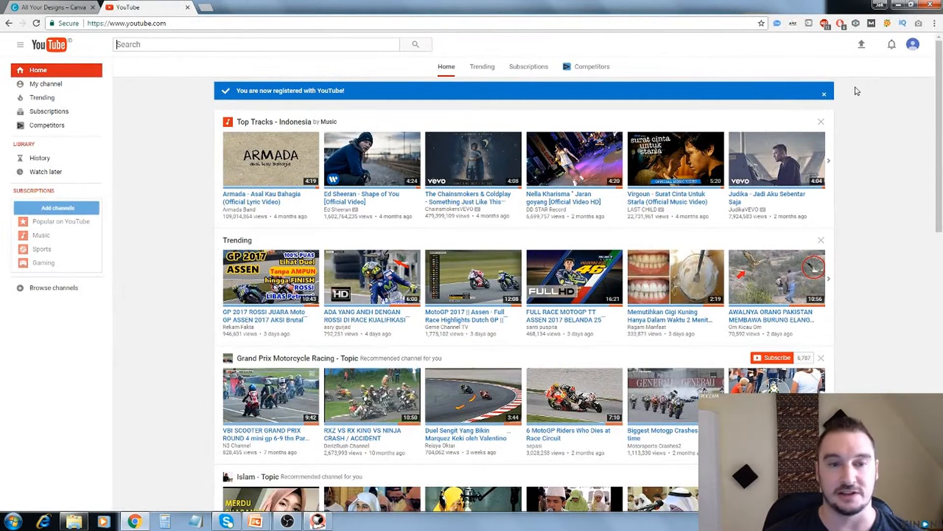
# Open the signed-in account's profile photo picker and start uploading a photo from the computer.
pyautogui.click(914, 45)
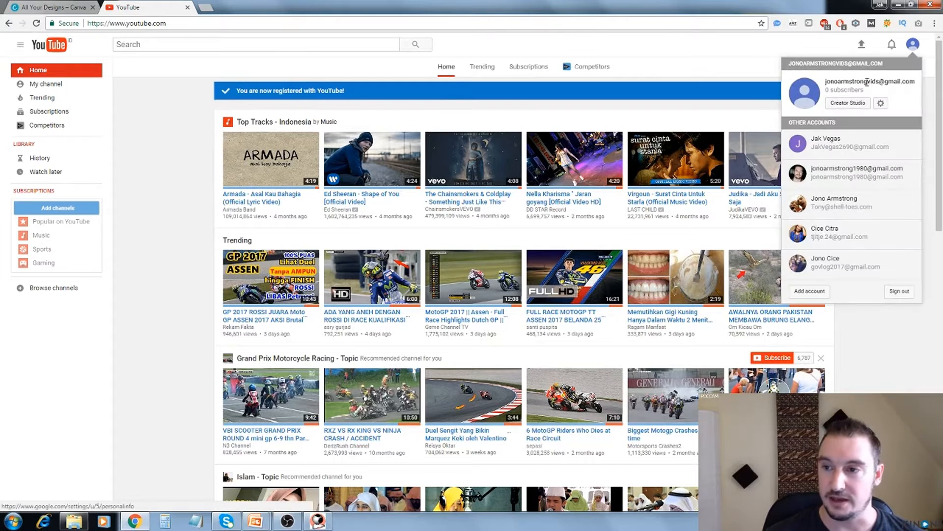
pyautogui.click(808, 93)
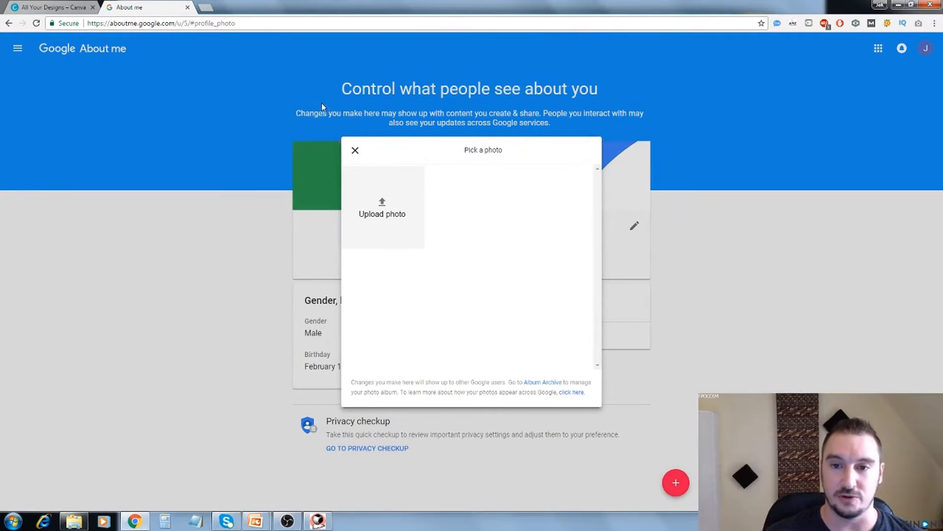
pyautogui.click(383, 207)
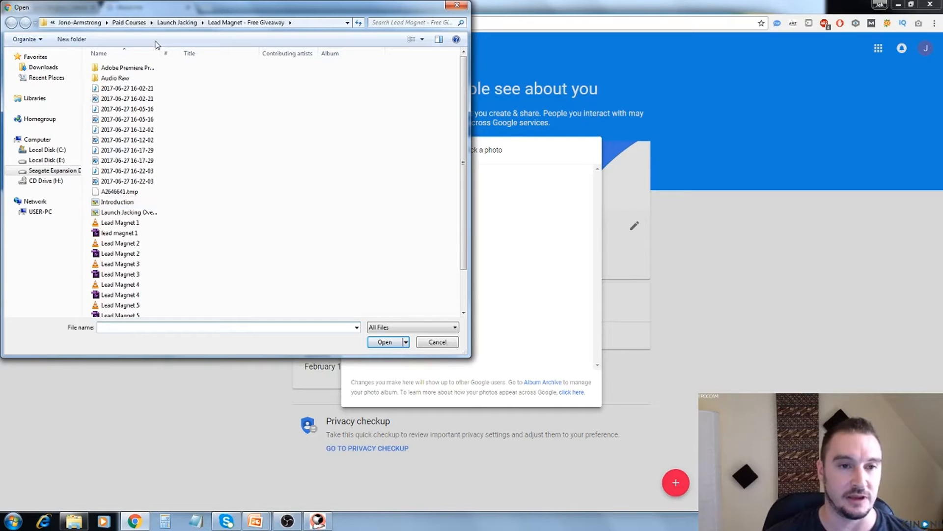
# Upload TEMP_5_clipped_rev_1 from the YouTube Thumbnails folder and crop it closely around the head and shoulders as profile photo.
pyautogui.click(84, 22)
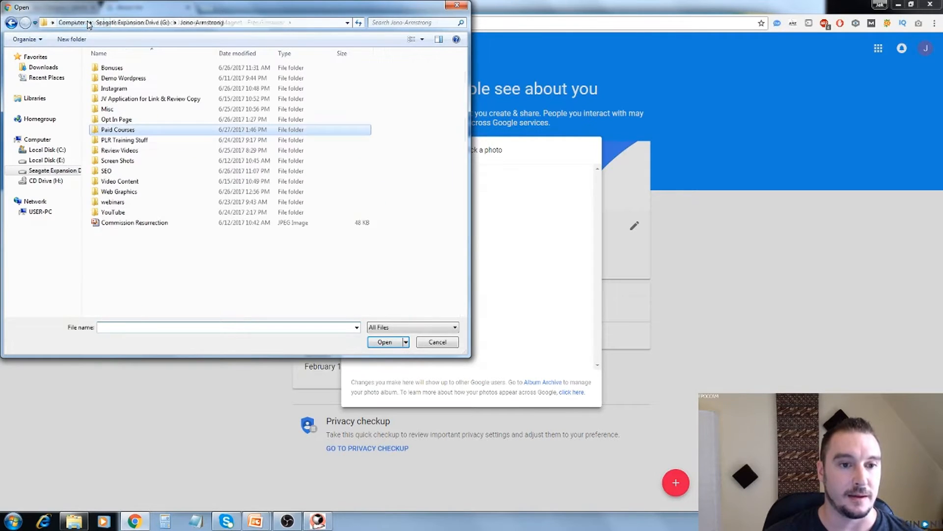
pyautogui.doubleClick(122, 212)
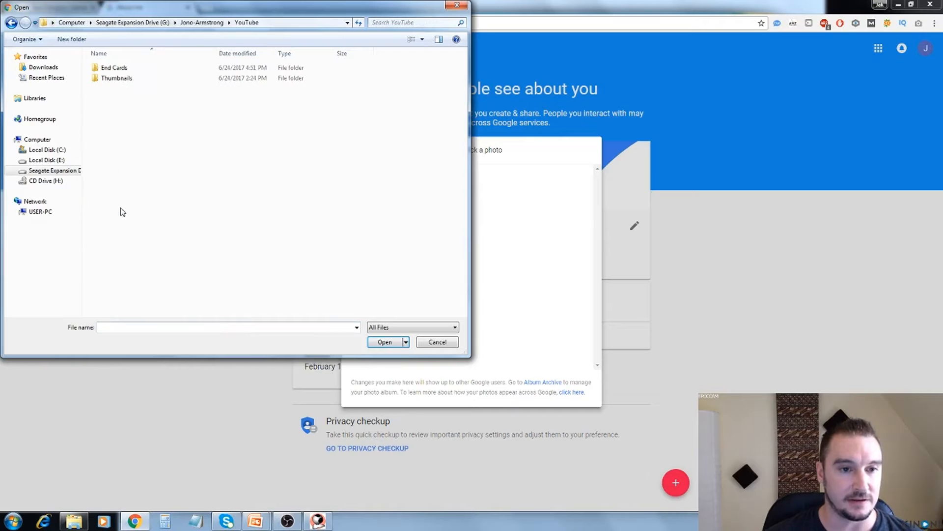
pyautogui.doubleClick(131, 82)
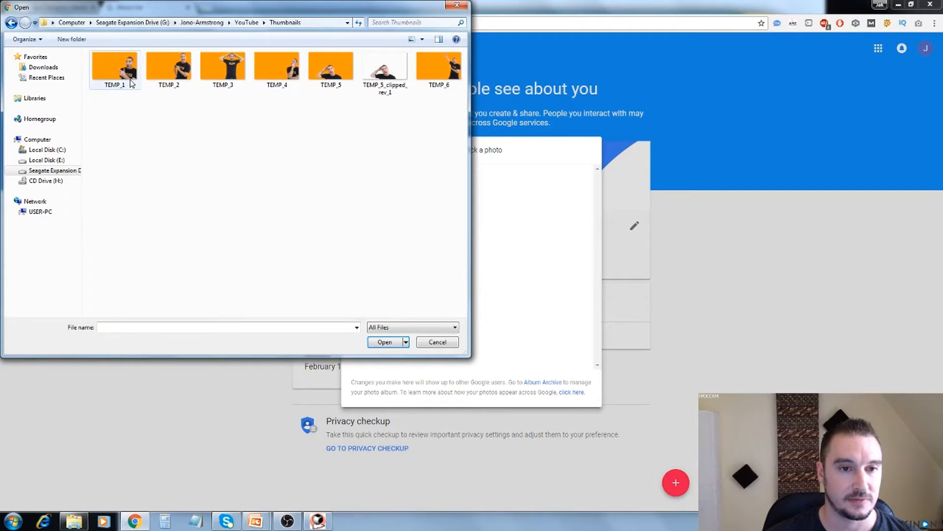
pyautogui.click(381, 67)
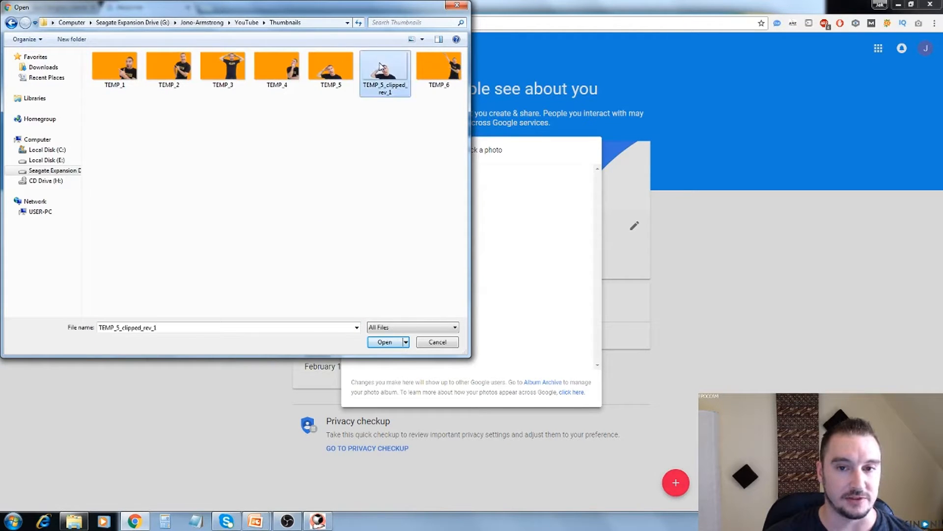
pyautogui.click(381, 342)
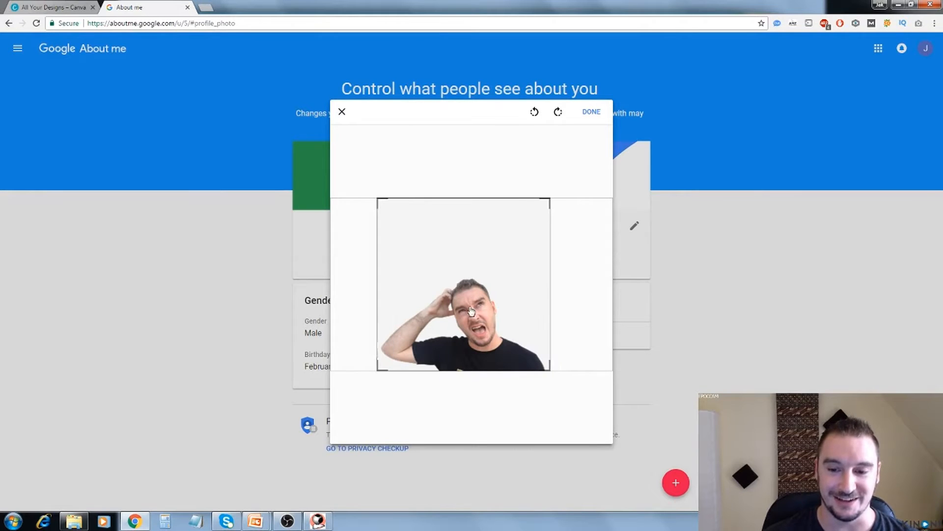
pyautogui.moveTo(550, 202); pyautogui.dragTo(493, 315)
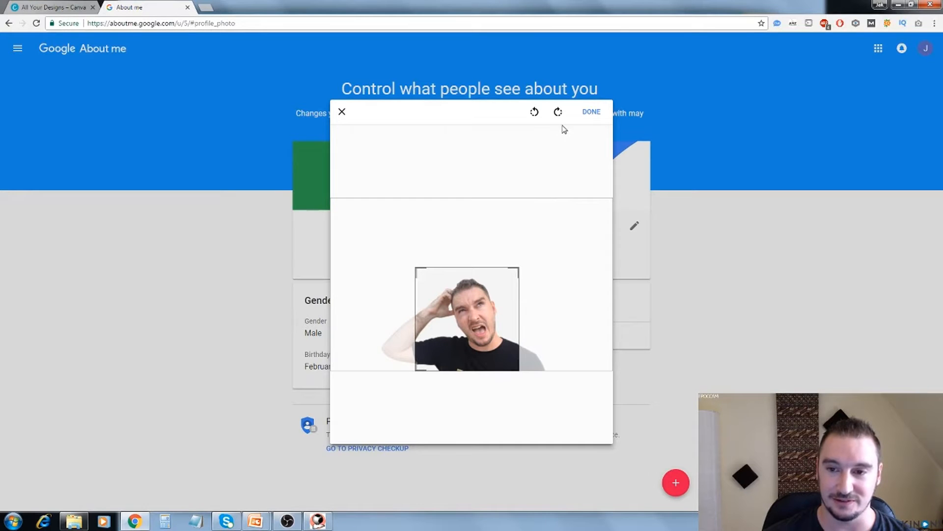
pyautogui.click(591, 112)
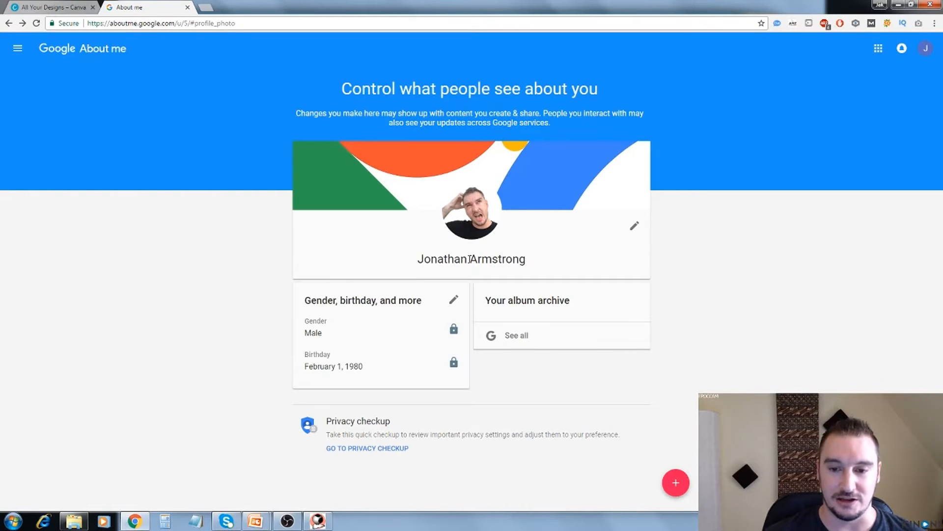
# Shorten the first name in the Google profile to the nickname form and confirm the name change.
pyautogui.click(635, 226)
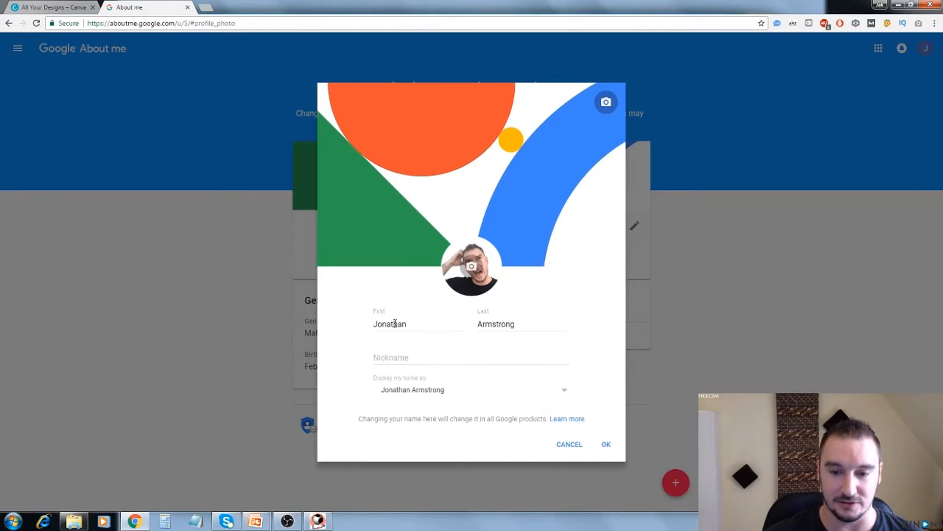
pyautogui.moveTo(407, 323); pyautogui.dragTo(387, 324)
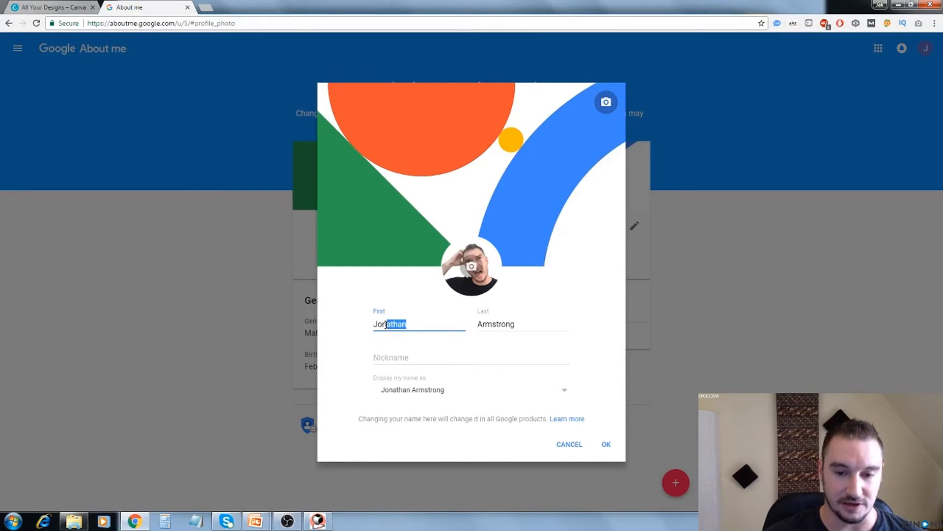
pyautogui.write('ono')
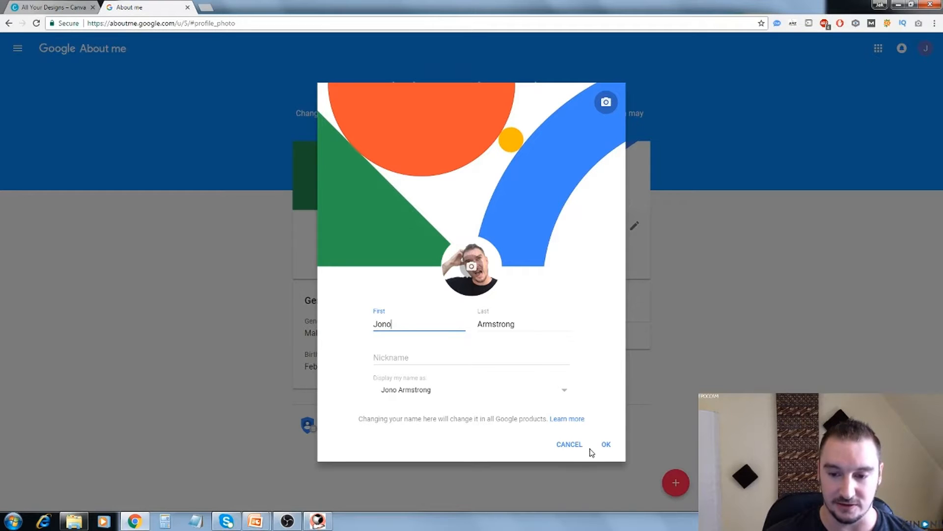
pyautogui.click(604, 445)
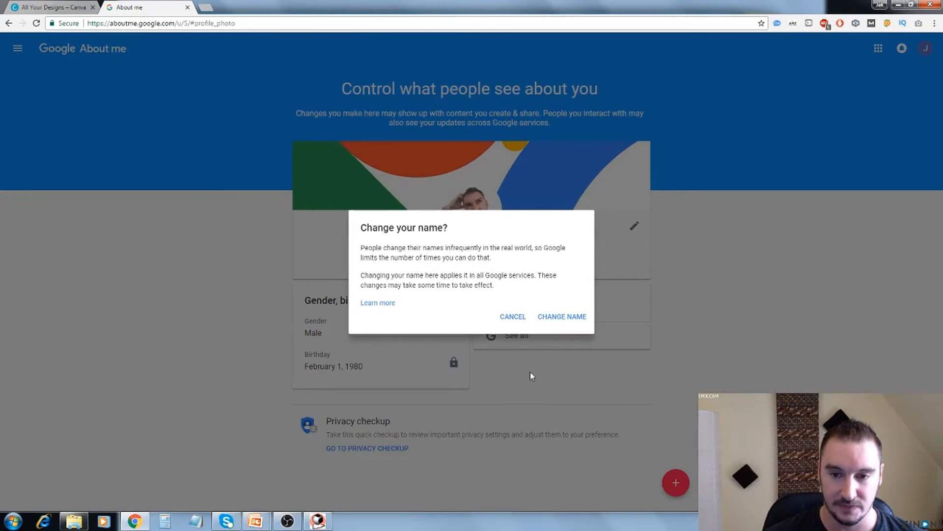
pyautogui.click(552, 318)
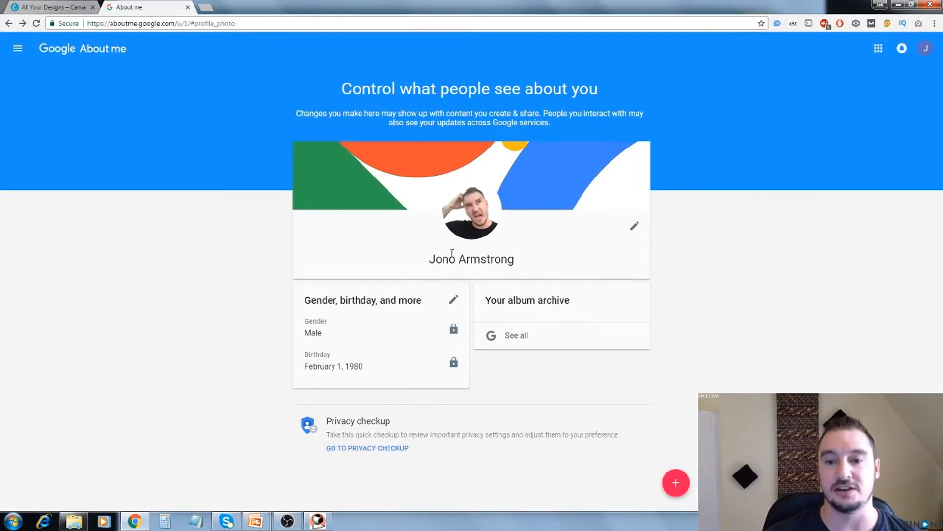
# Return to YouTube through the Google apps and create the channel under the profile's first and last name.
pyautogui.moveTo(577, 190)
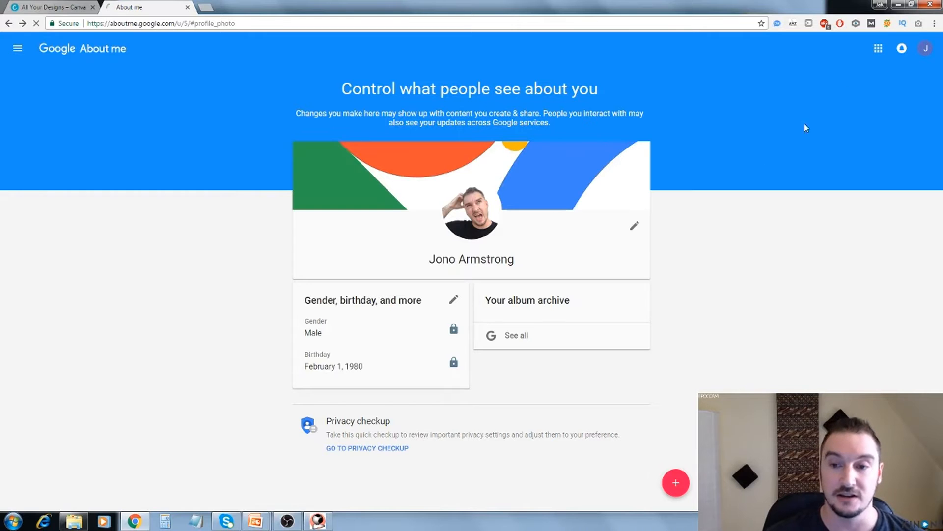
pyautogui.click(926, 49)
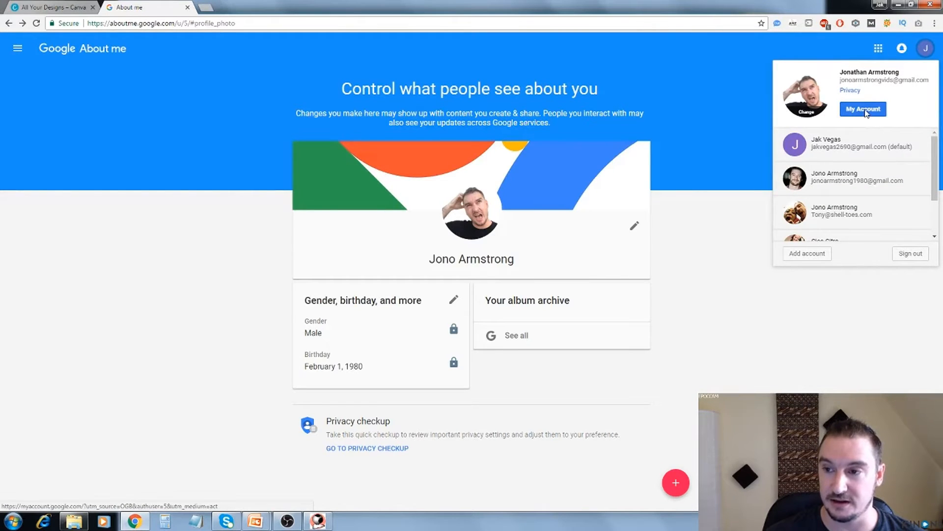
pyautogui.click(878, 48)
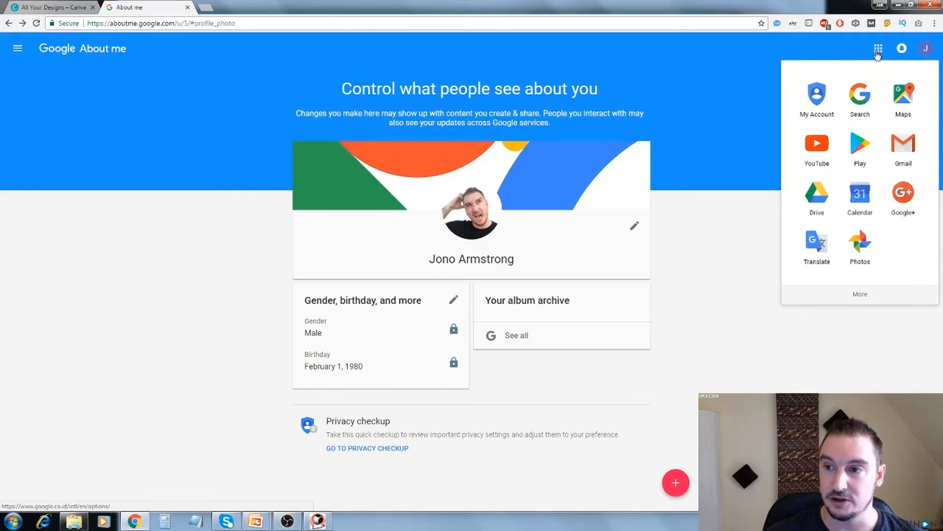
pyautogui.click(835, 143)
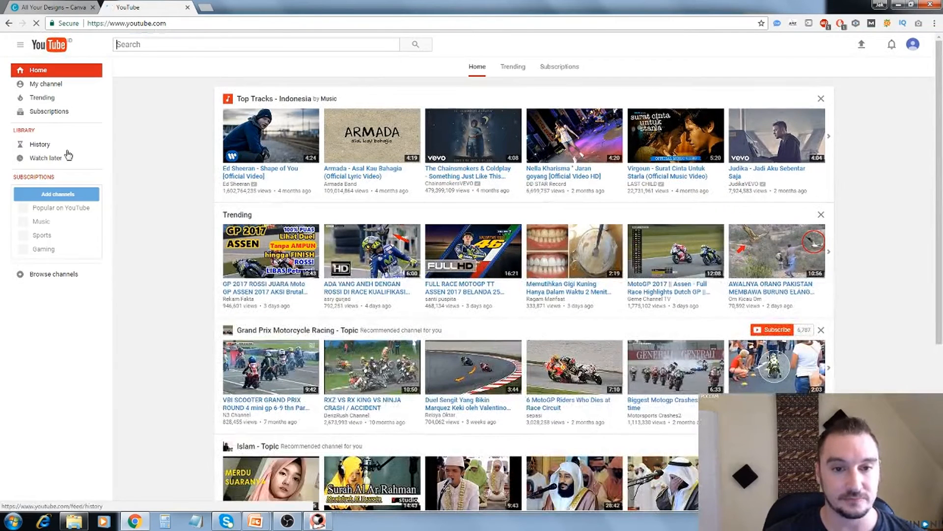
pyautogui.click(47, 84)
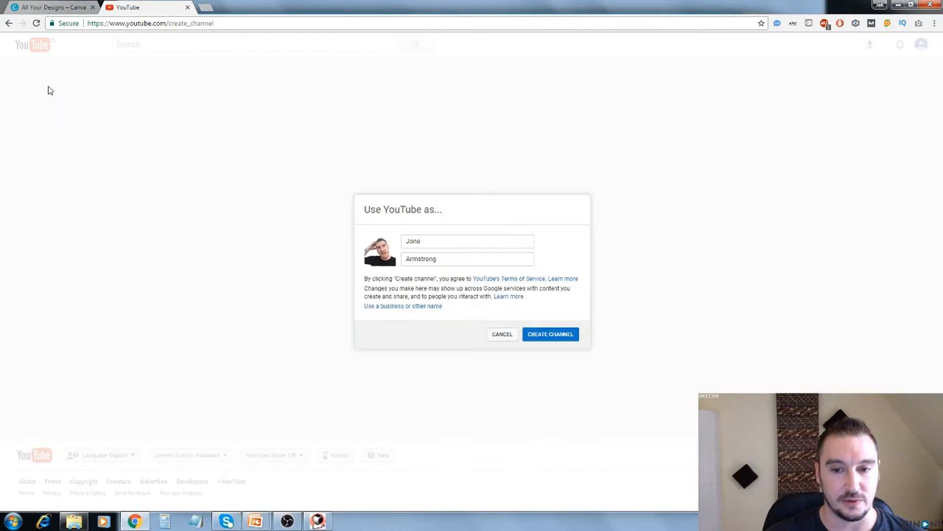
pyautogui.click(567, 335)
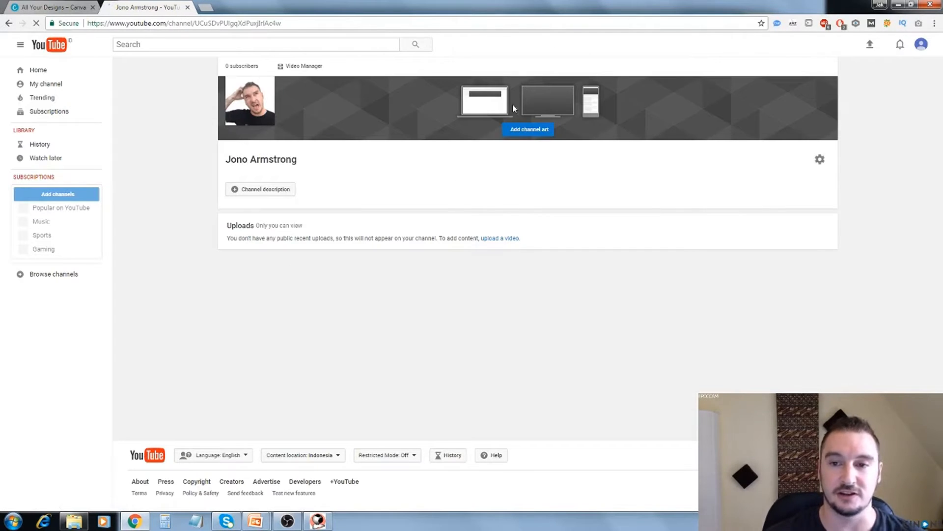
# Open the channel art upload for the new channel, and switch to Canva to create a blank YouTube Channel Art design.
pyautogui.click(525, 134)
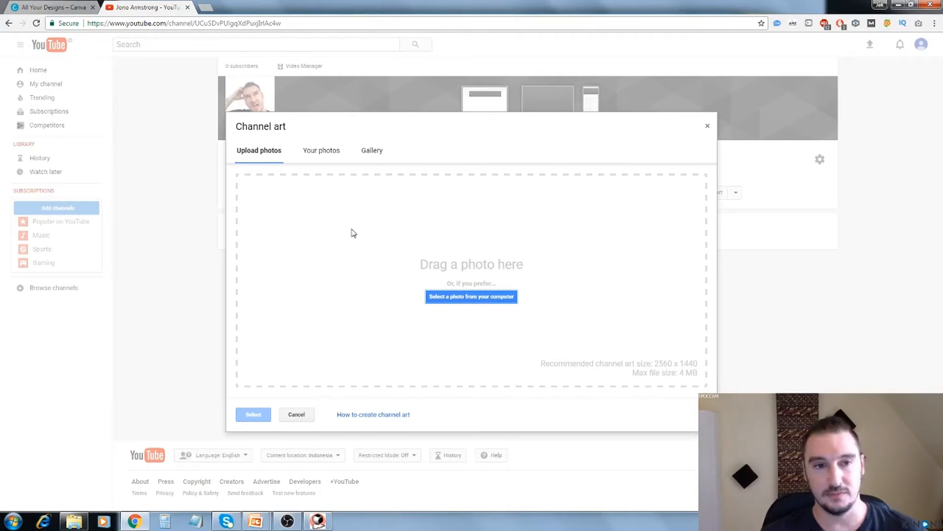
pyautogui.click(72, 8)
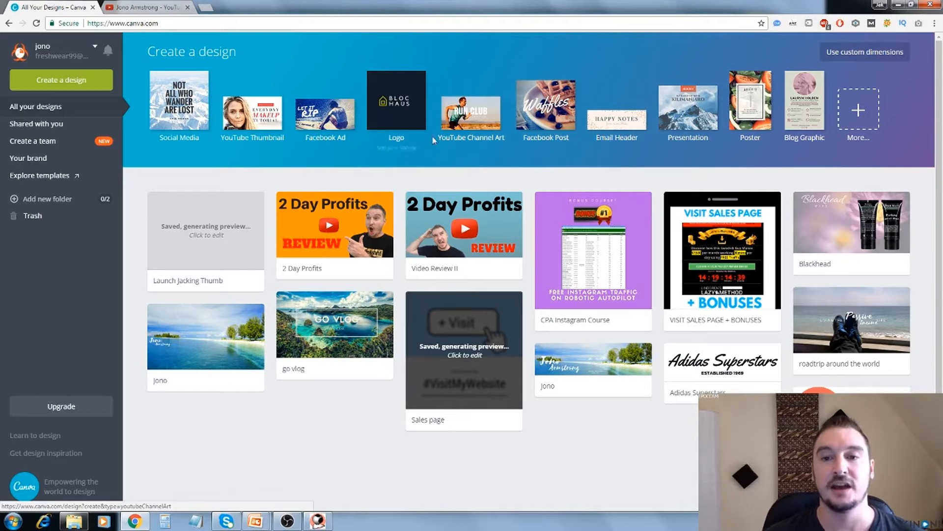
pyautogui.click(481, 114)
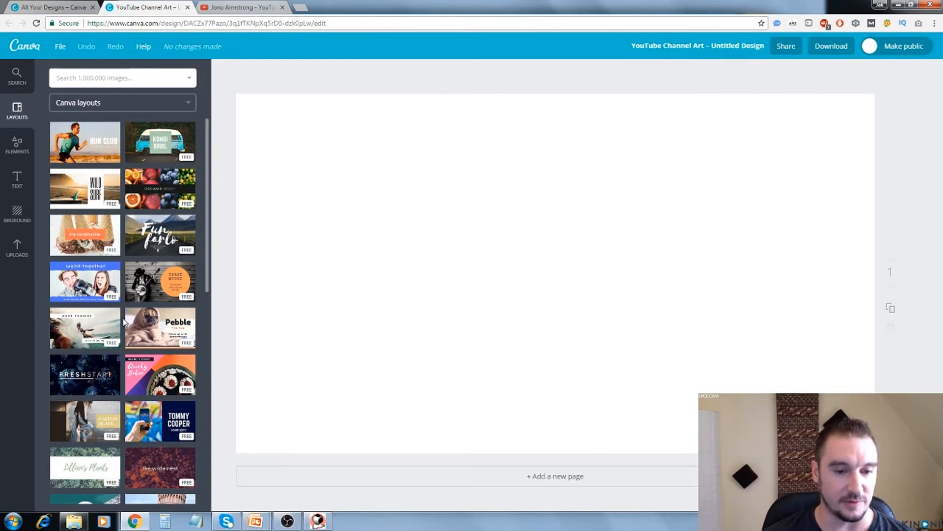
# Browse the Canva layouts for YouTube channel art to examine the available free and paid templates.
pyautogui.scroll(-1, 126, 322)
pyautogui.scroll(-4, 126, 322)
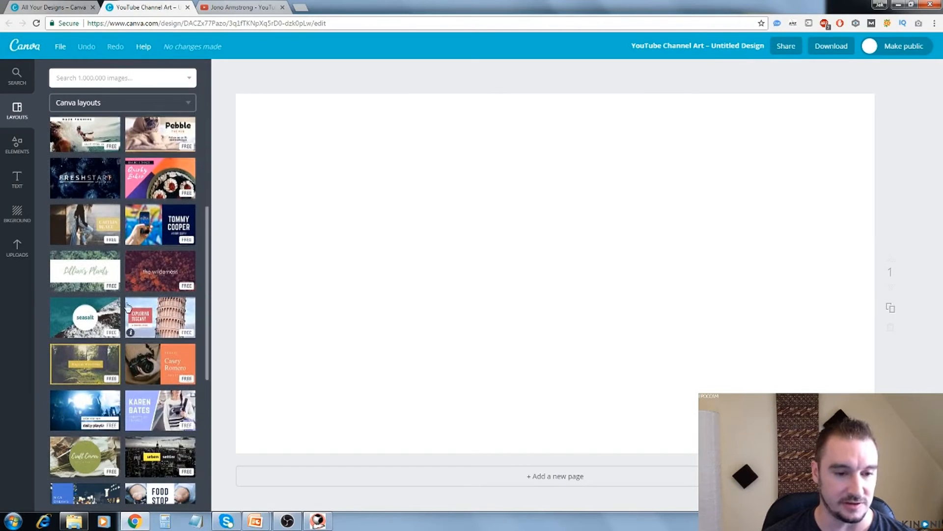
pyautogui.scroll(-7, 121, 295)
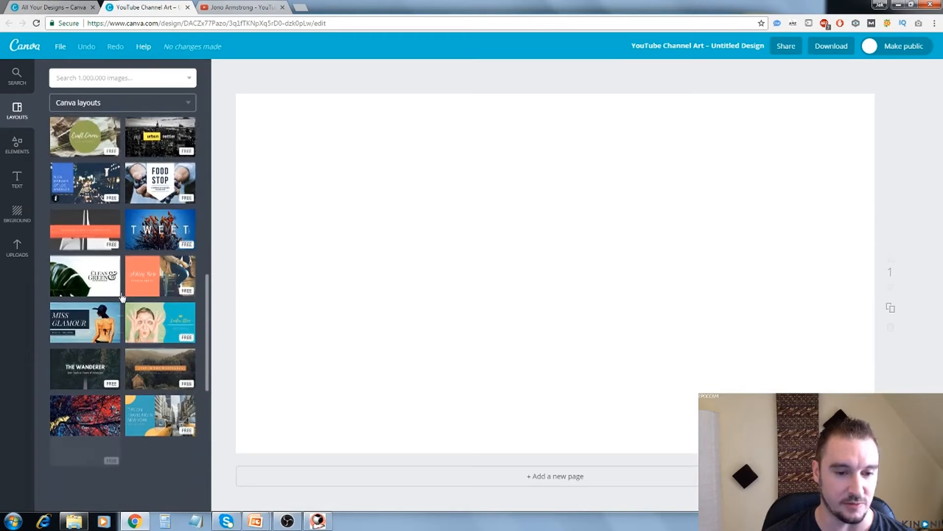
pyautogui.scroll(-2, 121, 297)
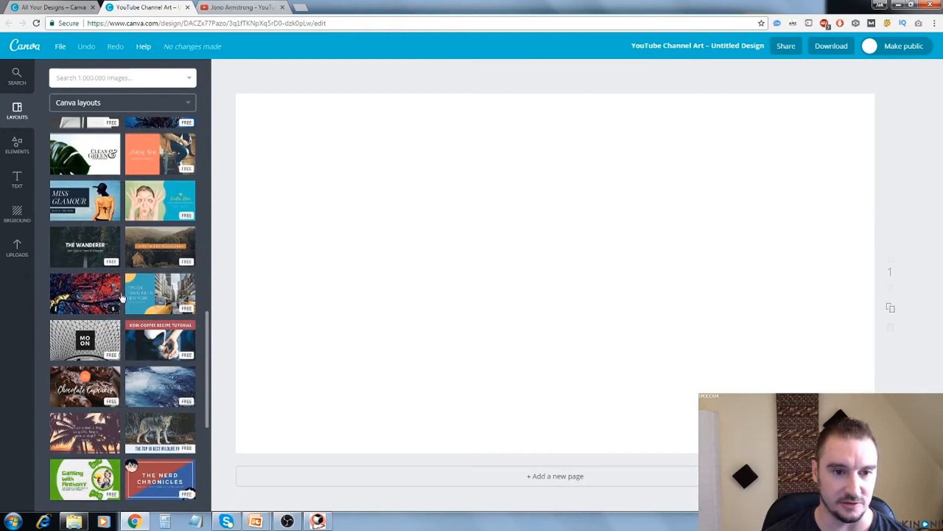
pyautogui.scroll(-4, 122, 297)
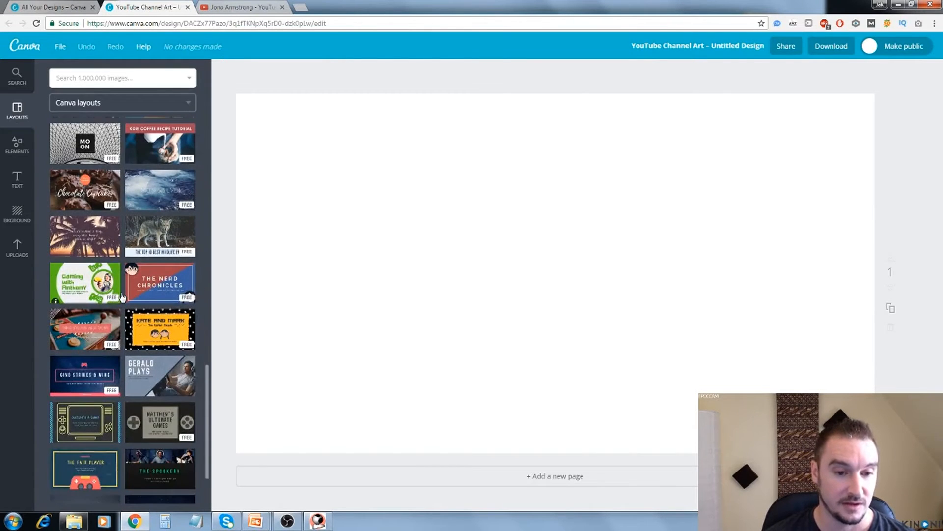
pyautogui.scroll(-7, 122, 297)
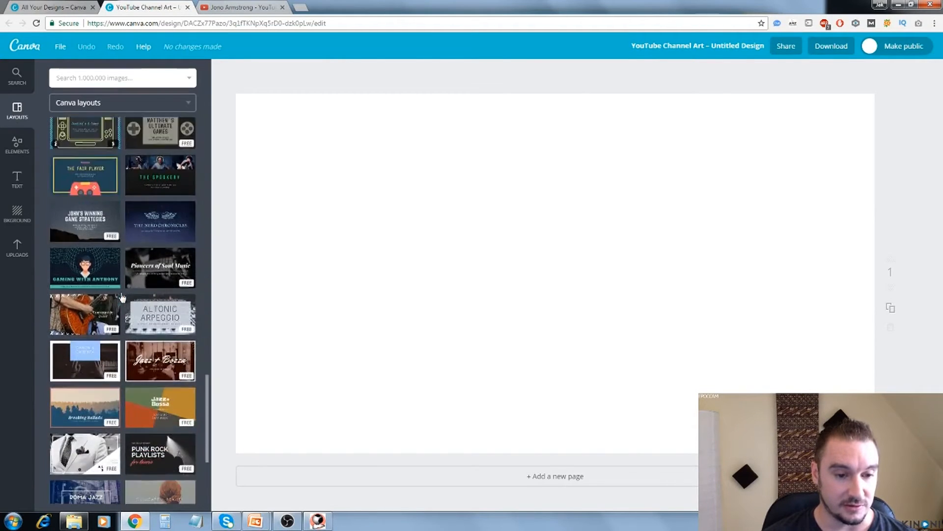
pyautogui.scroll(-9, 122, 297)
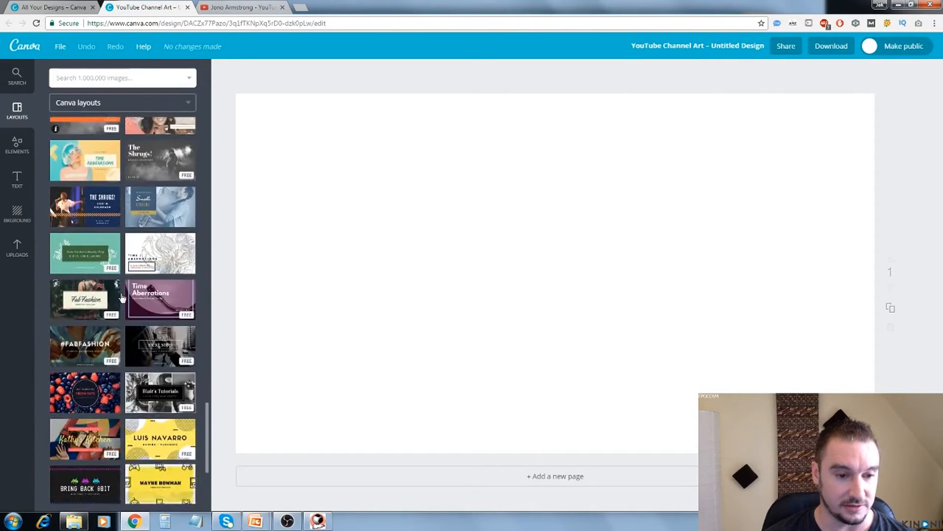
pyautogui.scroll(-4, 122, 297)
pyautogui.scroll(-10, 122, 297)
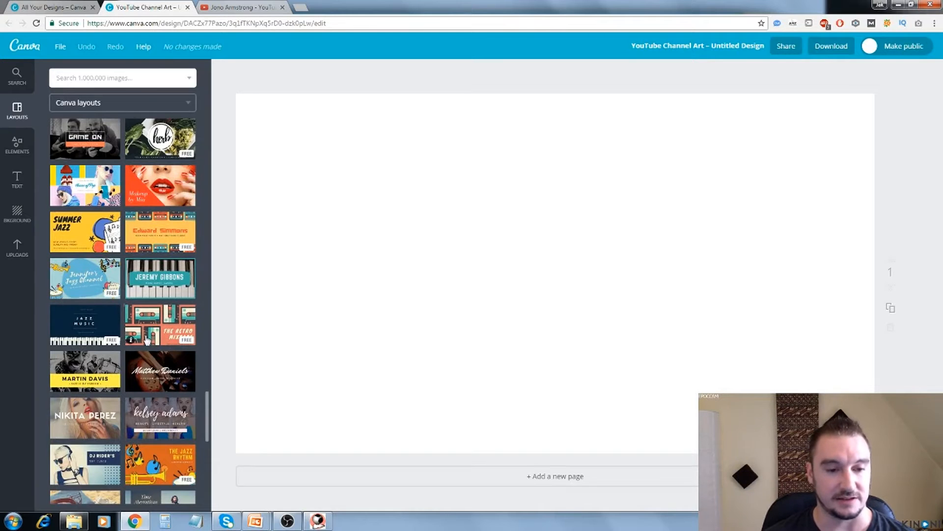
# Find the free "Fresh Face Co." desert photo layout among the Canva layouts and apply it to the blank channel art.
pyautogui.scroll(-4, 147, 340)
pyautogui.scroll(-3, 146, 340)
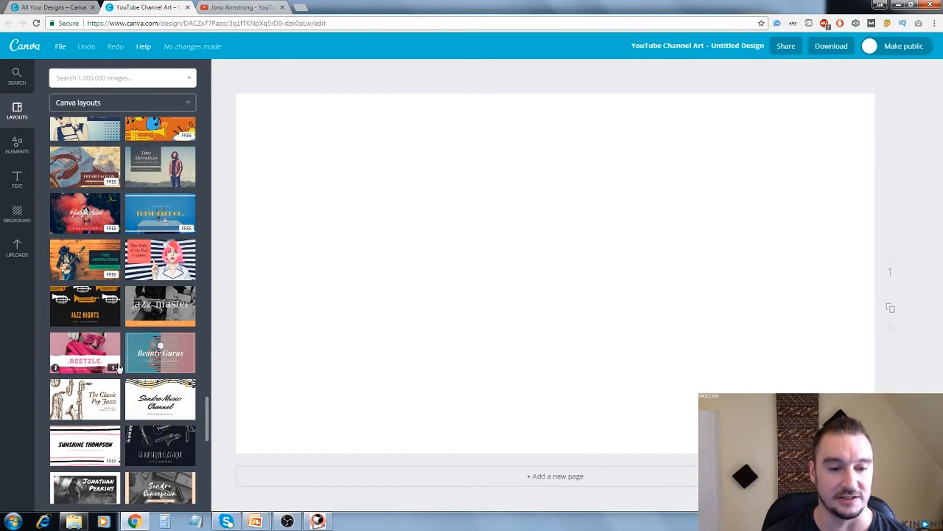
pyautogui.scroll(-5, 118, 364)
pyautogui.scroll(-3, 118, 366)
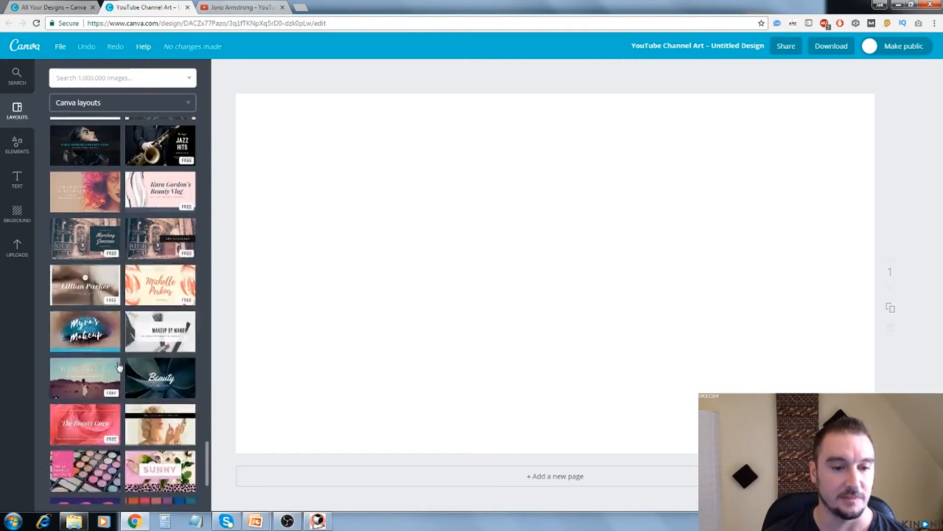
pyautogui.scroll(-2, 119, 366)
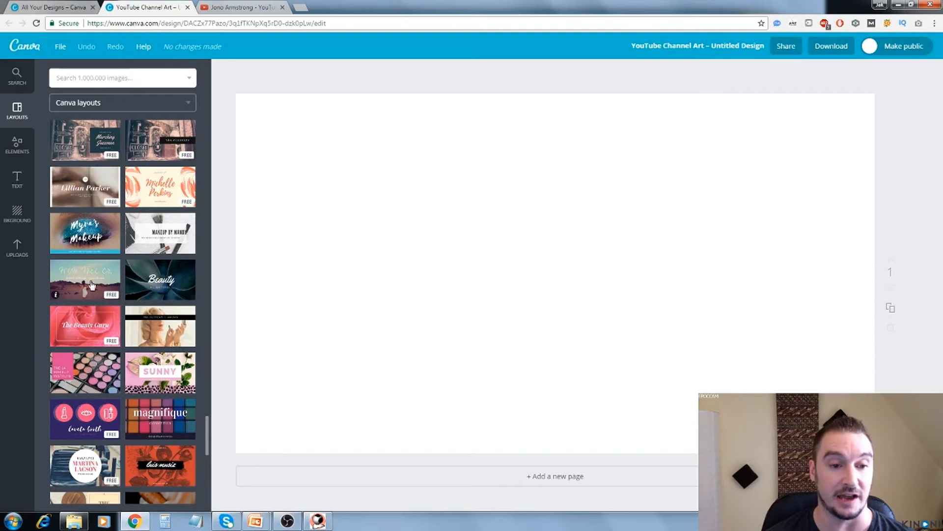
pyautogui.click(89, 282)
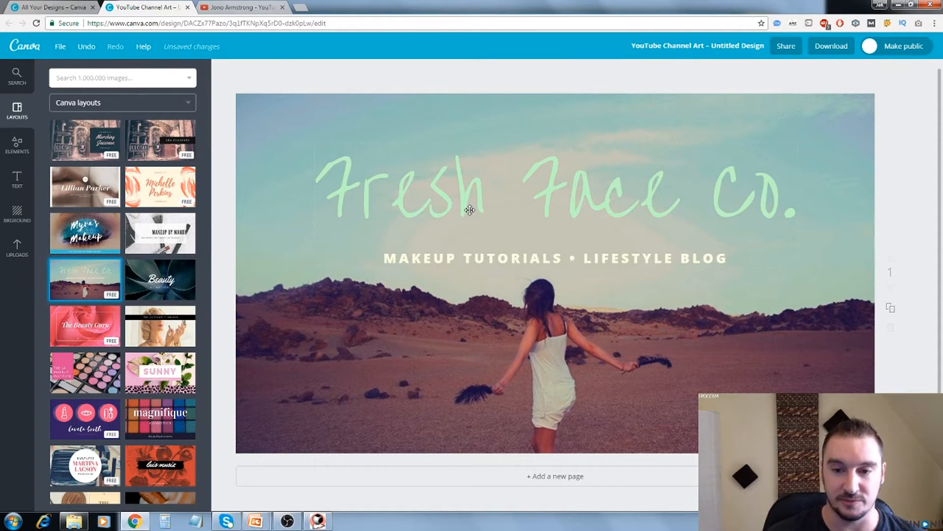
# Replace the "Fresh Face Co." title text with the channel owner's first and last name.
pyautogui.click(469, 210)
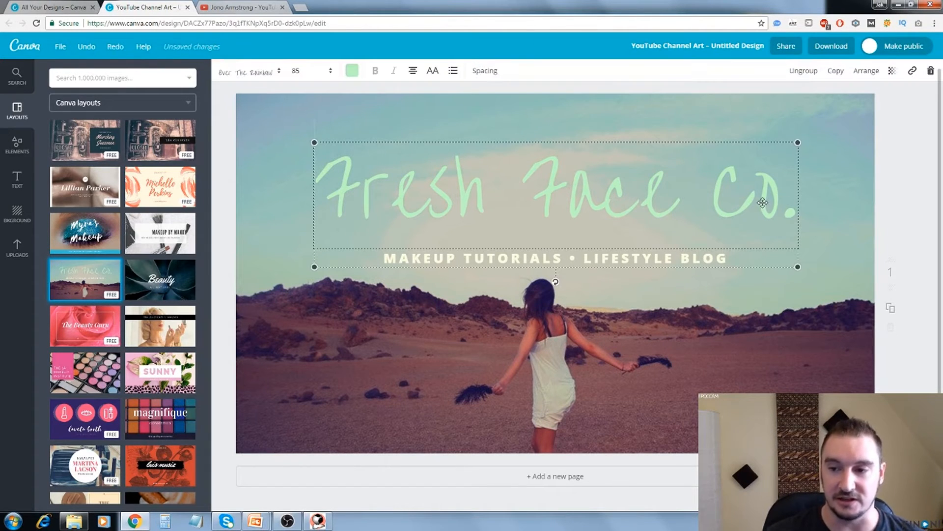
pyautogui.doubleClick(763, 202)
pyautogui.click(793, 203)
pyautogui.moveTo(790, 204); pyautogui.dragTo(319, 209)
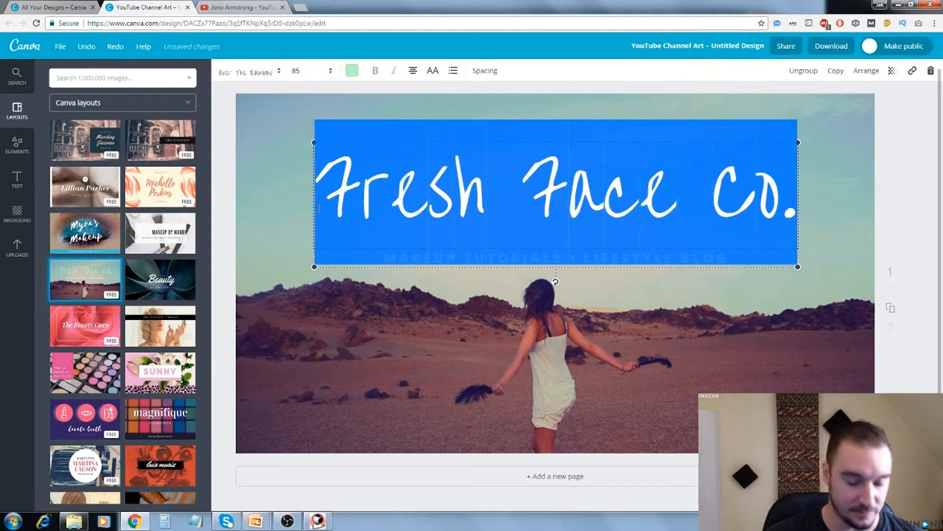
pyautogui.write('Jono')
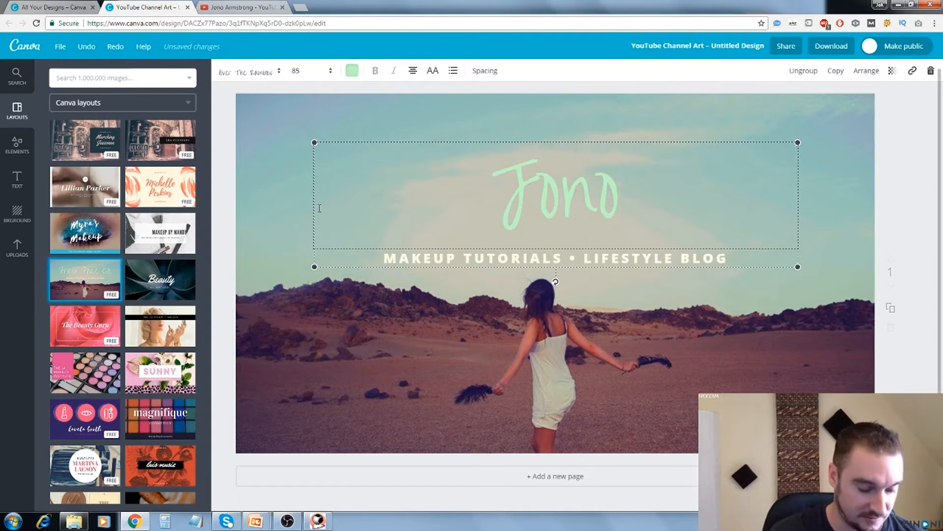
pyautogui.write(' Armstrong')
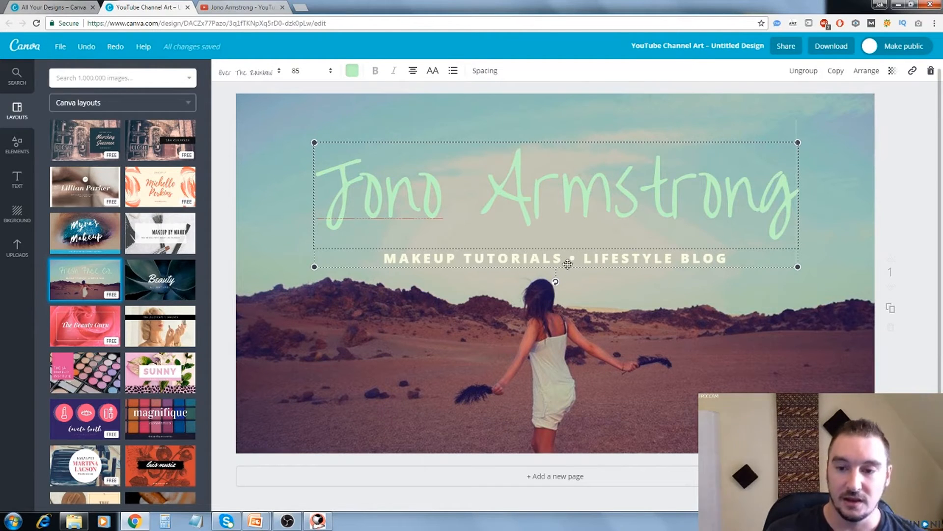
pyautogui.moveTo(562, 261); pyautogui.dragTo(392, 261)
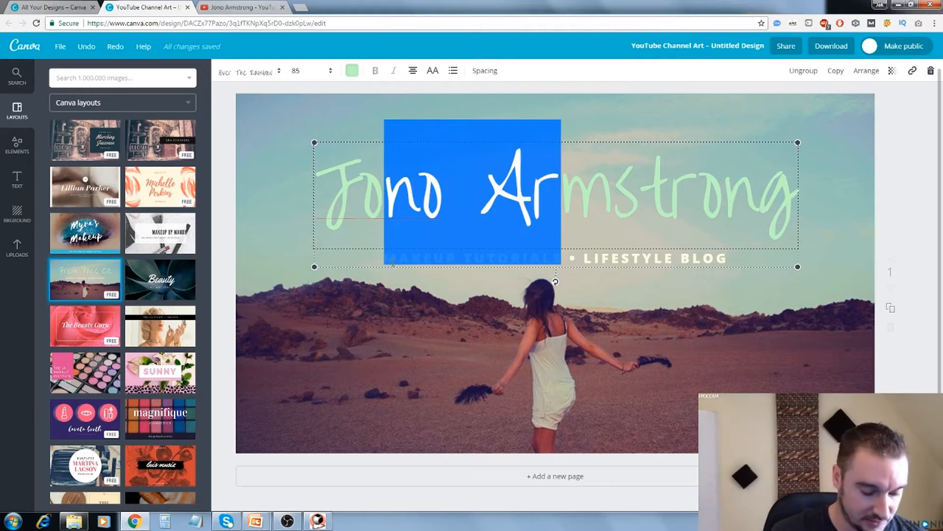
pyautogui.write('Pr')
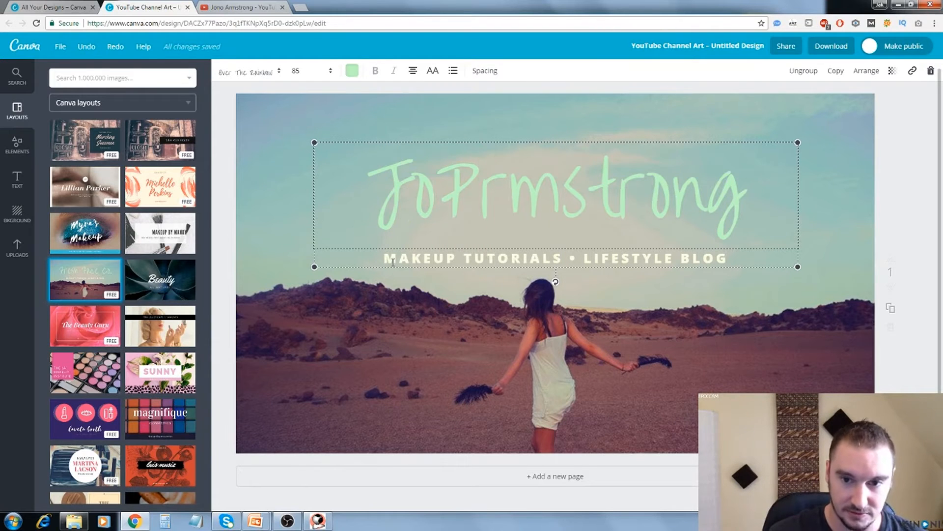
pyautogui.press('BackSpace')
pyautogui.press('BackSpace')
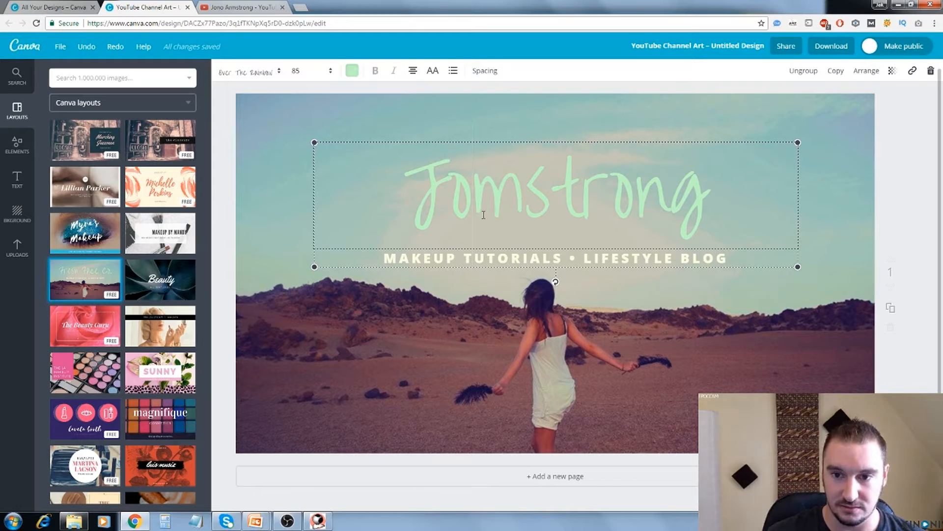
pyautogui.write('no ')
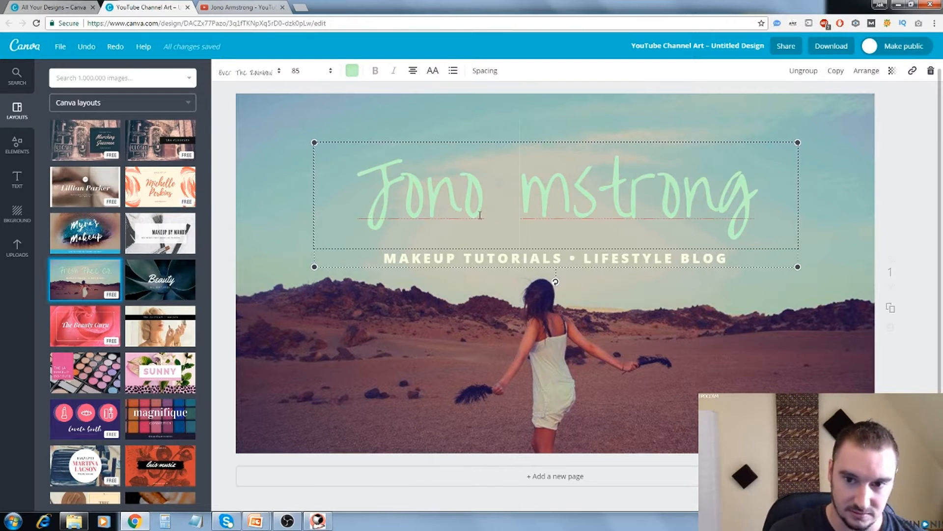
pyautogui.write('A')
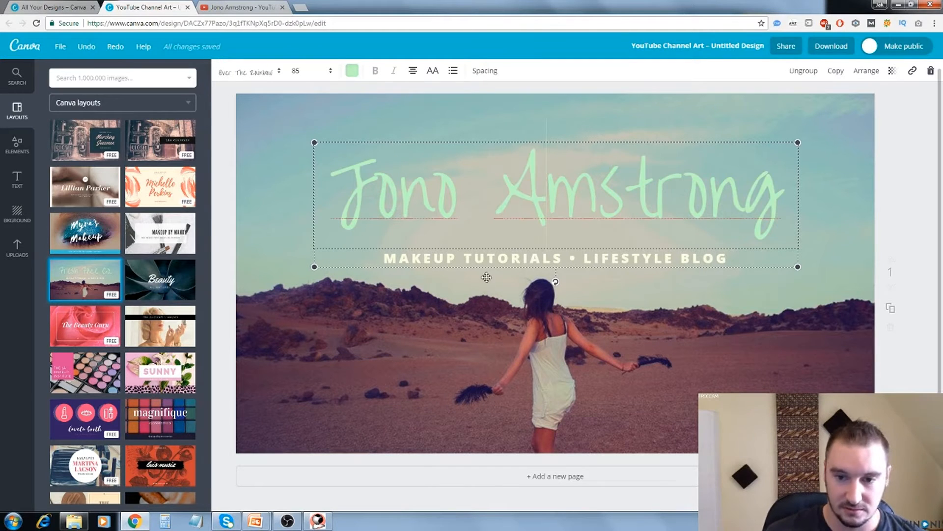
# Replace "MAKEUP TUTORIALS" in the tagline below the title with "PRODUCT REVIEWS".
pyautogui.click(486, 280)
pyautogui.click(487, 263)
pyautogui.click(486, 263)
pyautogui.doubleClick(487, 263)
pyautogui.moveTo(560, 259); pyautogui.dragTo(387, 258)
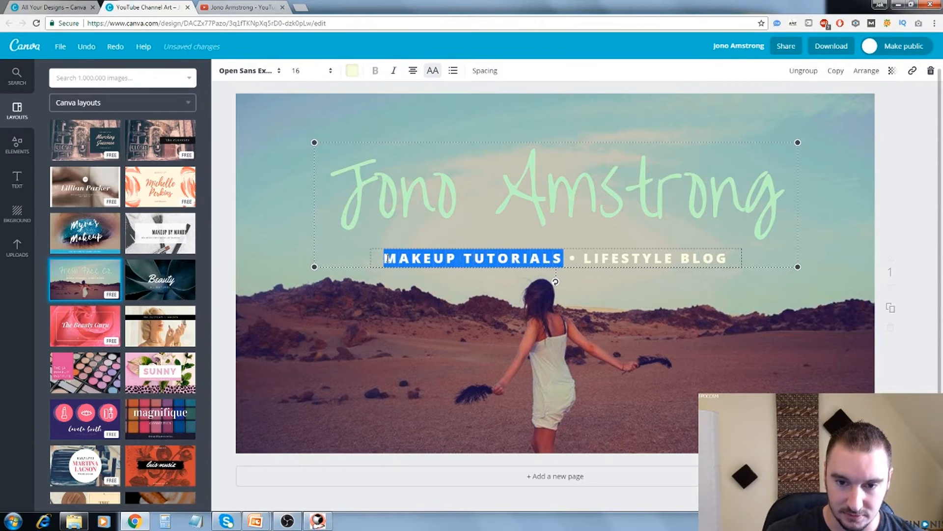
pyautogui.write('PRODUCT')
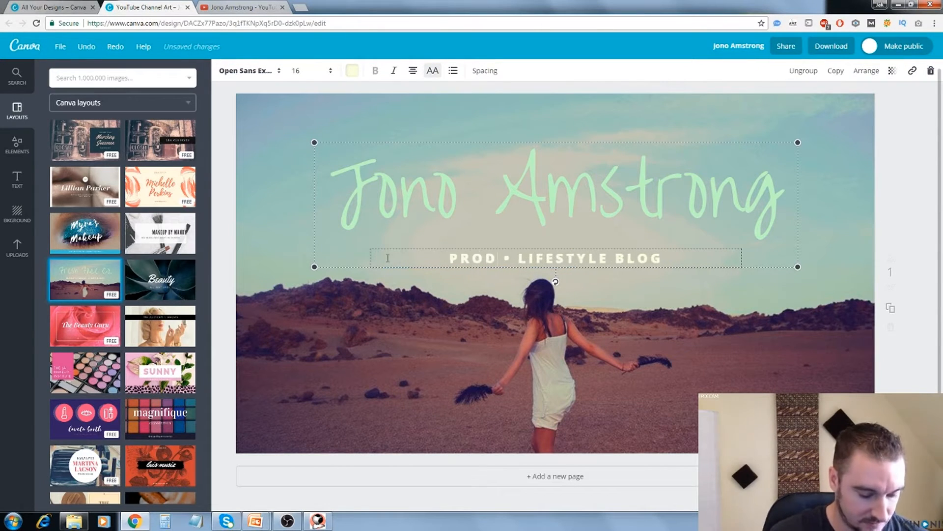
pyautogui.write(' REVIEWS')
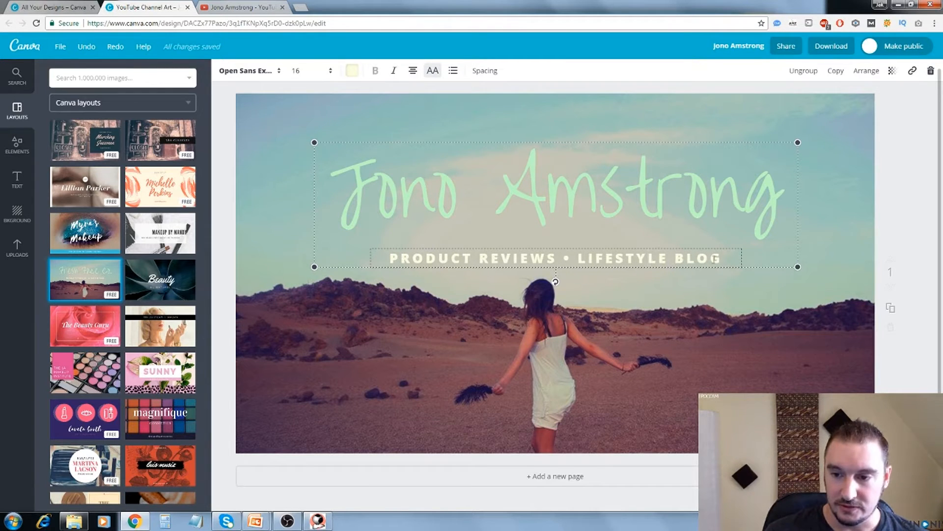
# Replace "LIFESTYLE BLOG" in the tagline with "SOFTWARE REVIEWS" and deselect the text.
pyautogui.moveTo(719, 259); pyautogui.dragTo(581, 259)
pyautogui.write('SOFTE')
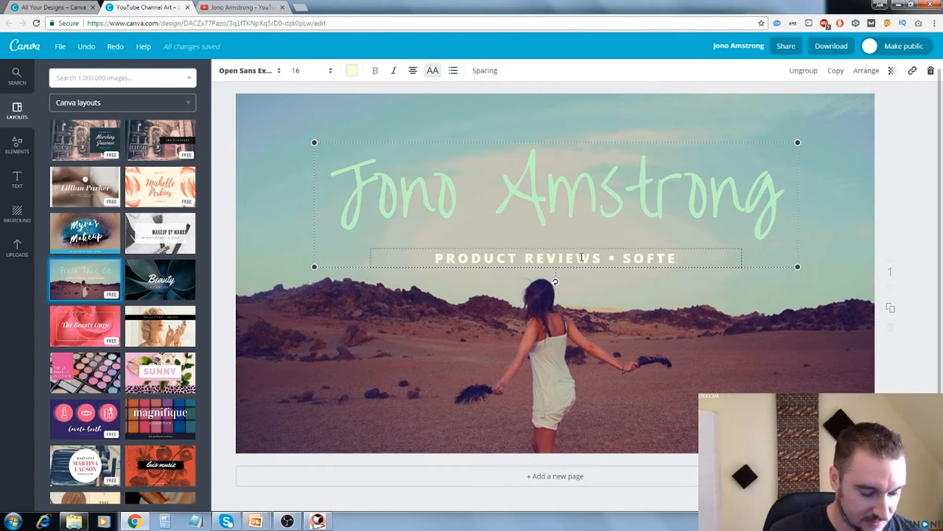
pyautogui.press('BackSpace')
pyautogui.write('WARE')
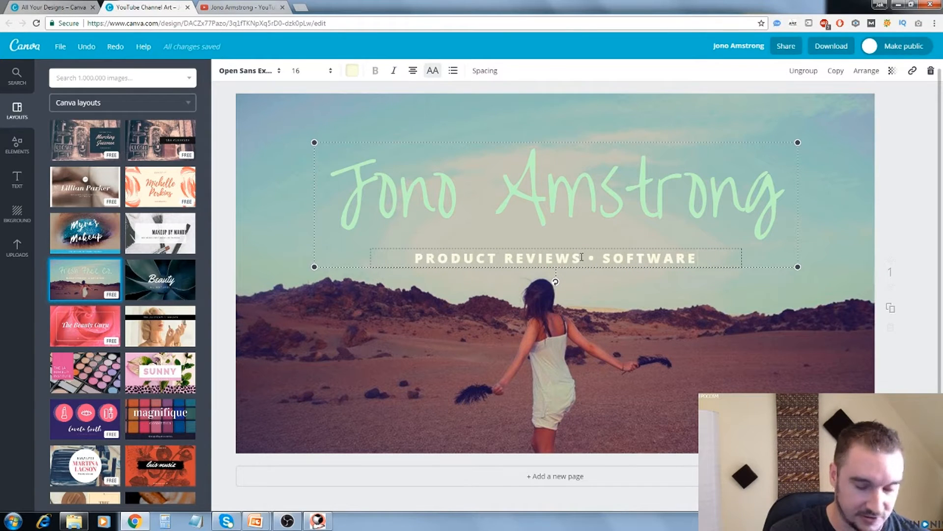
pyautogui.write(' REVIEWS')
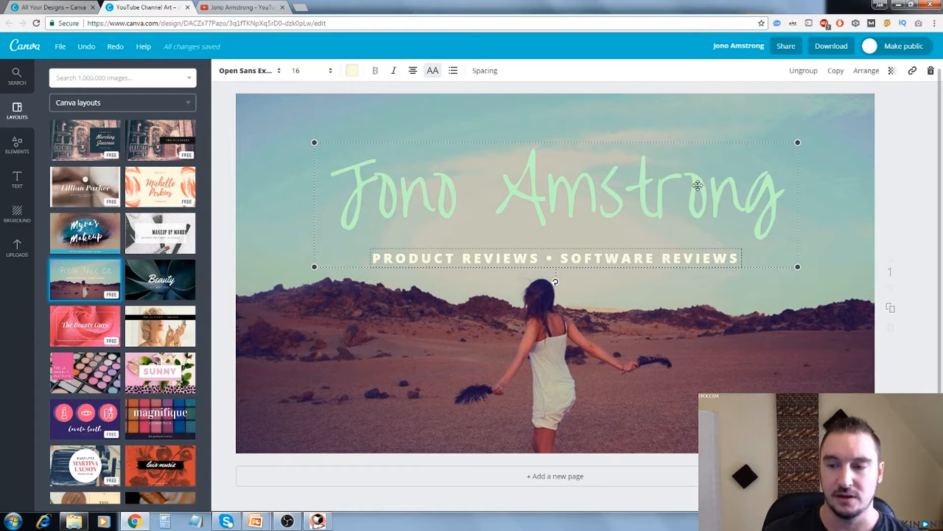
pyautogui.click(451, 329)
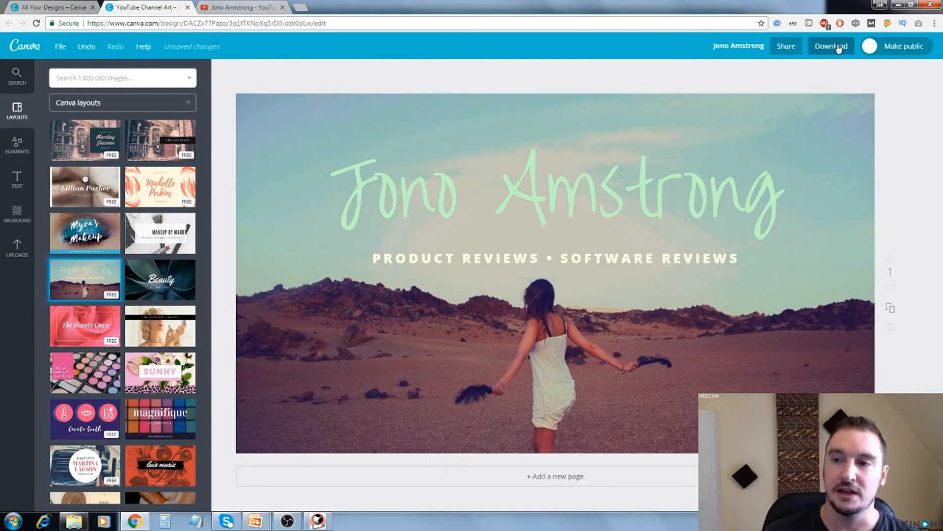
# Download the finished channel art as a PNG file and dismiss the download message.
pyautogui.click(838, 47)
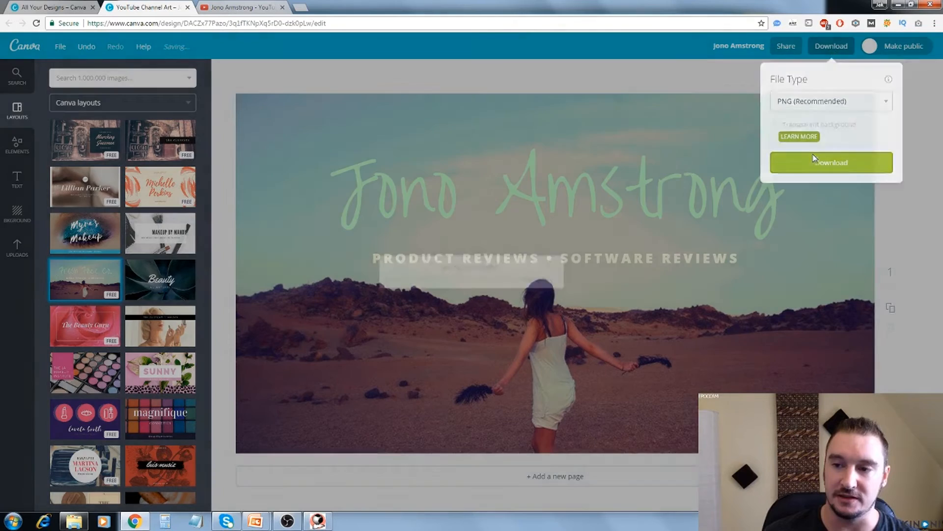
pyautogui.click(815, 160)
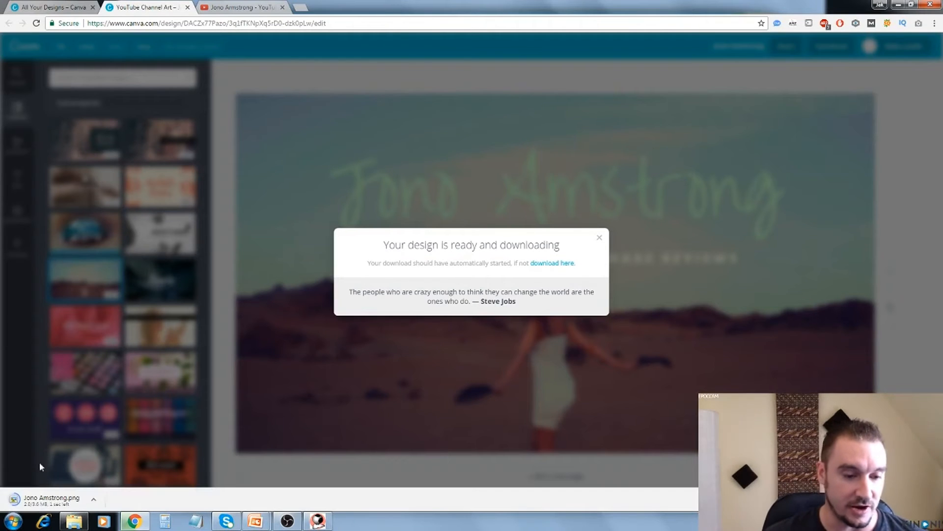
pyautogui.click(102, 501)
pyautogui.click(136, 465)
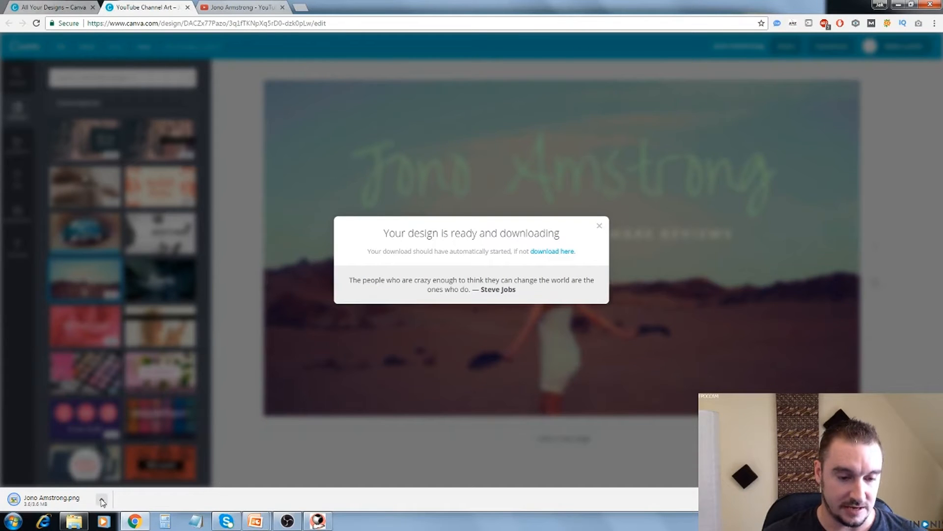
pyautogui.click(161, 432)
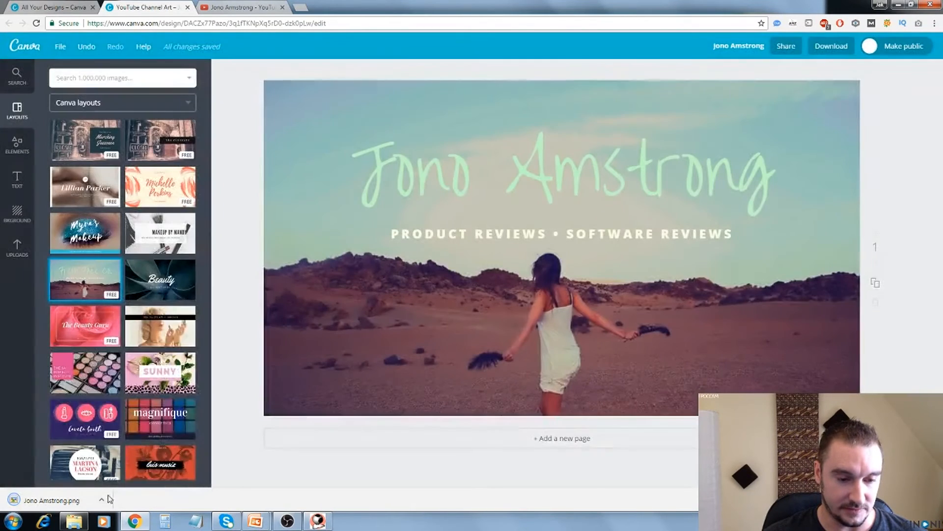
# Show the downloaded PNG in its Downloads folder, copy the file and close the folder window.
pyautogui.click(102, 499)
pyautogui.click(132, 468)
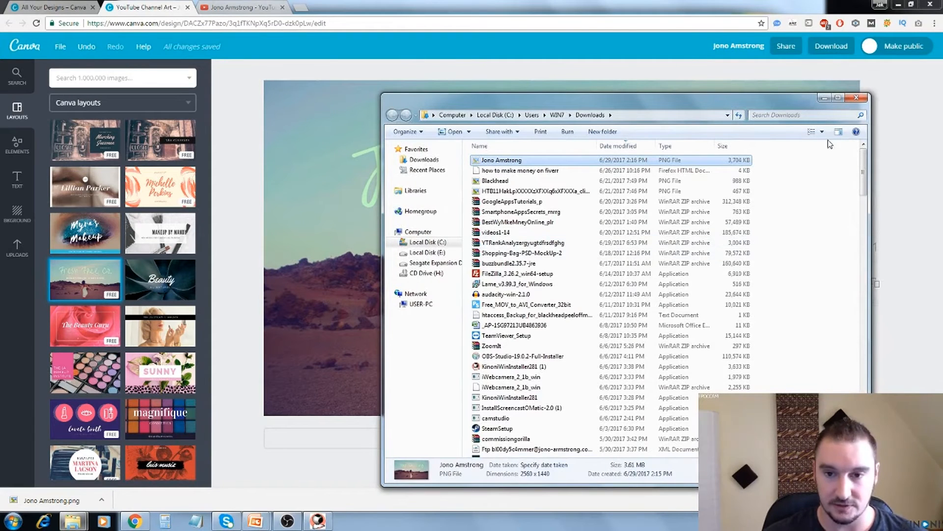
pyautogui.click(856, 97)
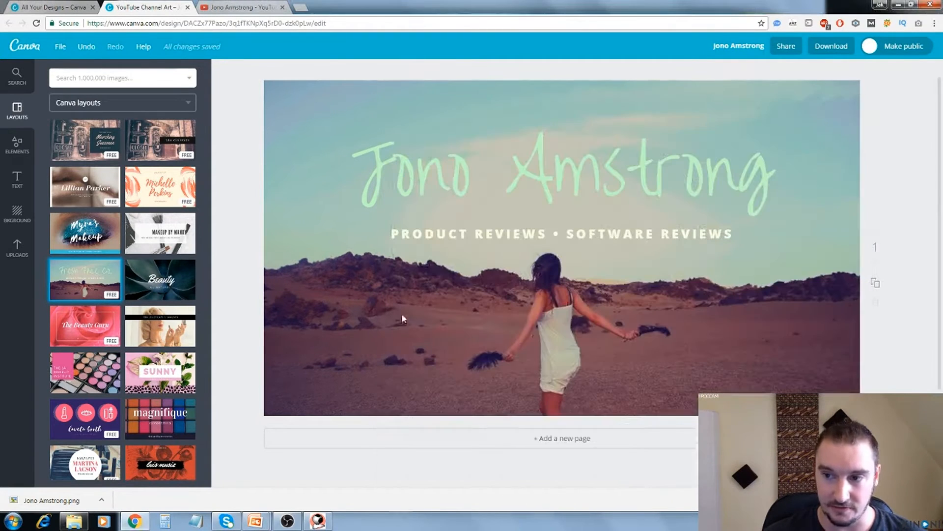
# Paste the channel art PNG into the YouTube > Thumbnails folder on the Seagate Expansion Drive (G:) and minimize the window.
pyautogui.click(74, 521)
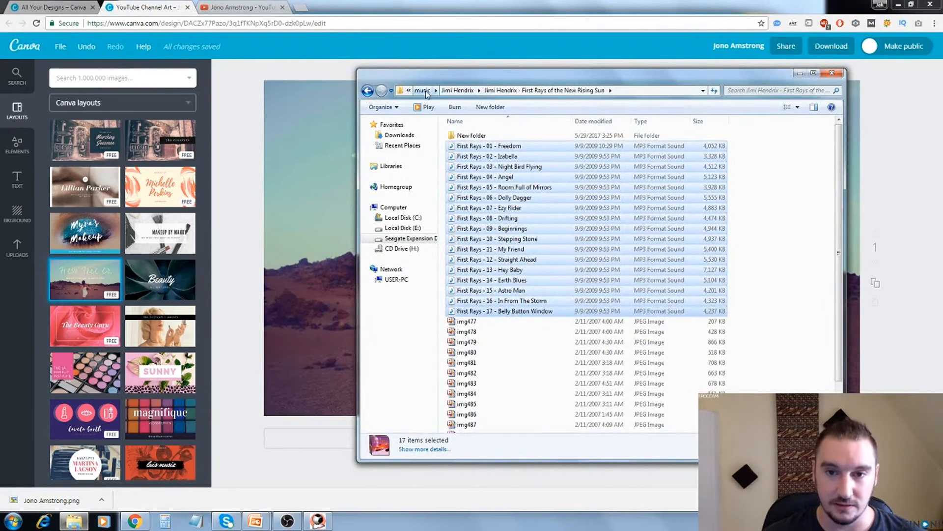
pyautogui.click(800, 73)
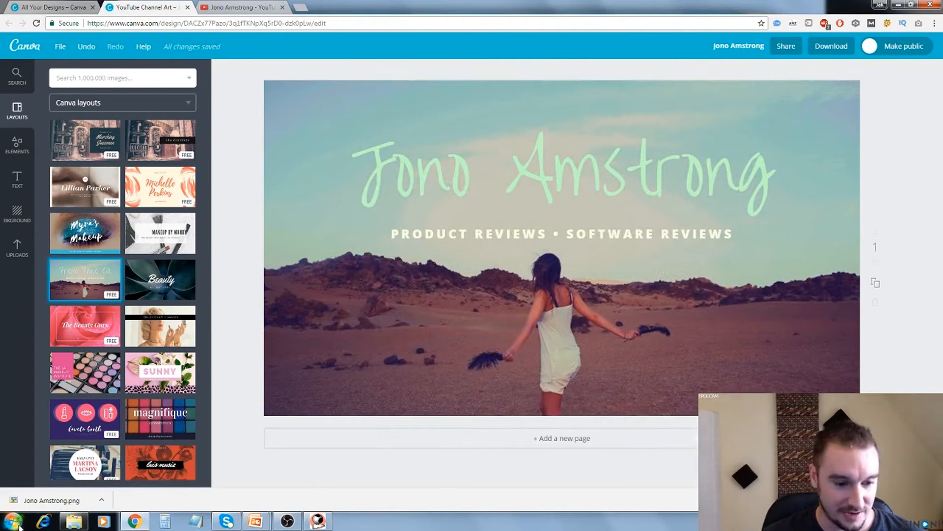
pyautogui.click(13, 521)
pyautogui.click(147, 394)
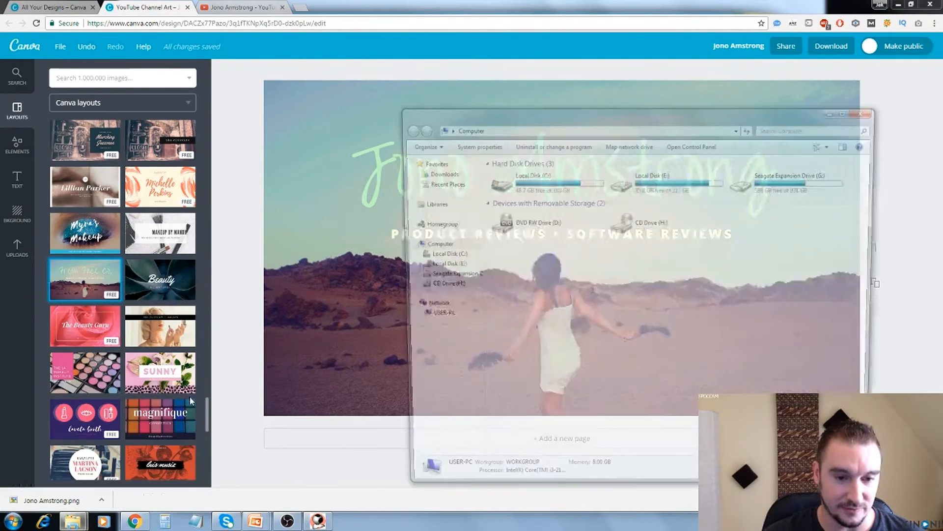
pyautogui.doubleClick(781, 175)
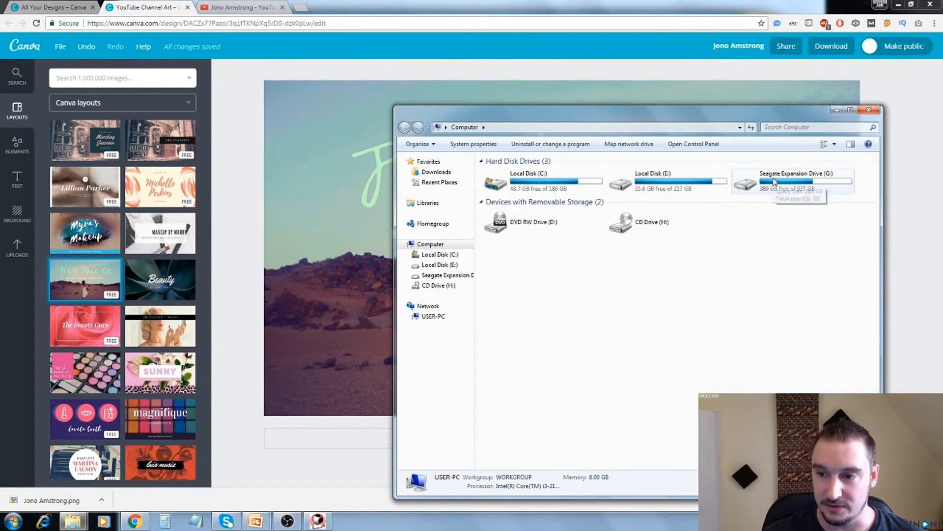
pyautogui.scroll(-5, 559, 308)
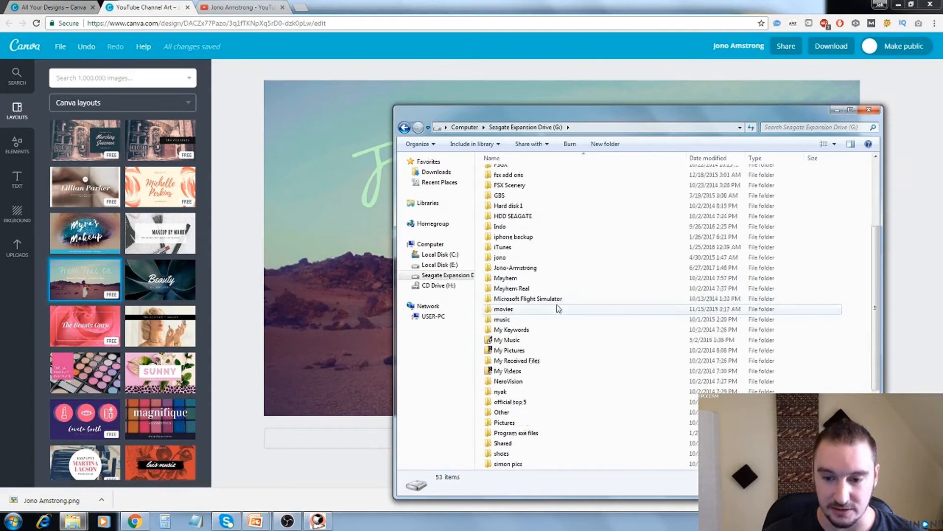
pyautogui.doubleClick(541, 268)
pyautogui.doubleClick(506, 317)
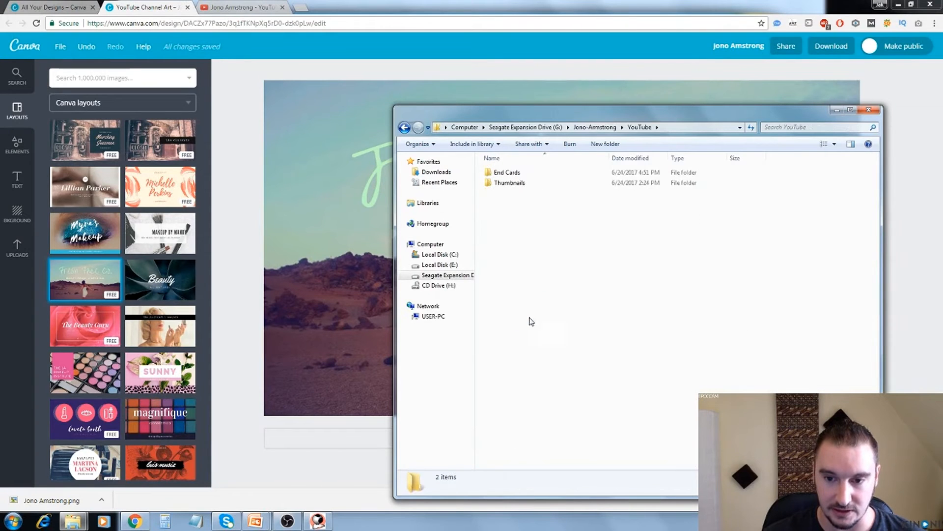
pyautogui.doubleClick(529, 183)
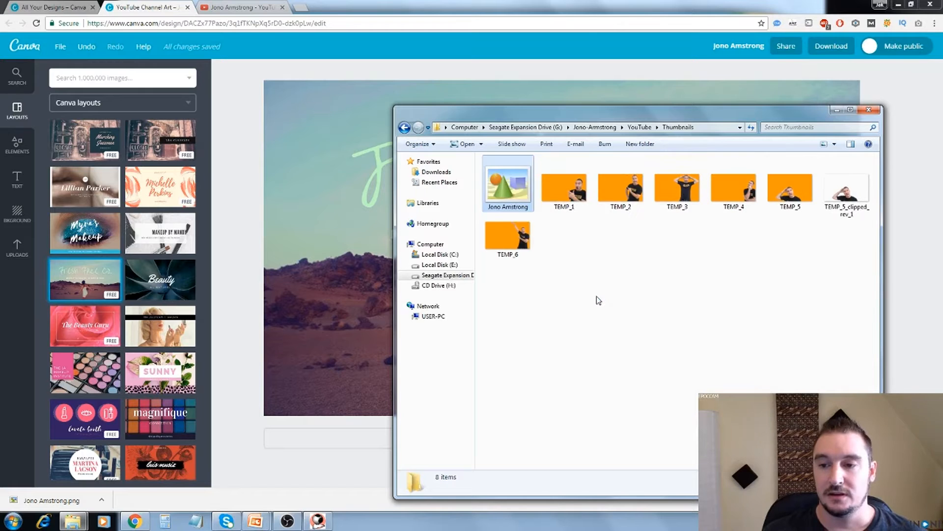
pyautogui.click(836, 110)
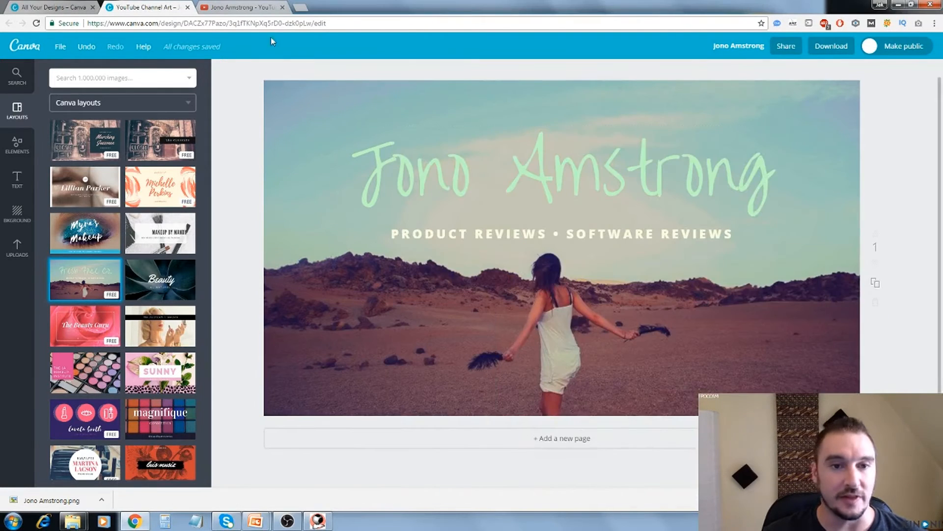
# On the YouTube channel page, upload the PNG from the Thumbnails folder as channel art, enable Auto Enhance and apply it.
pyautogui.click(240, 7)
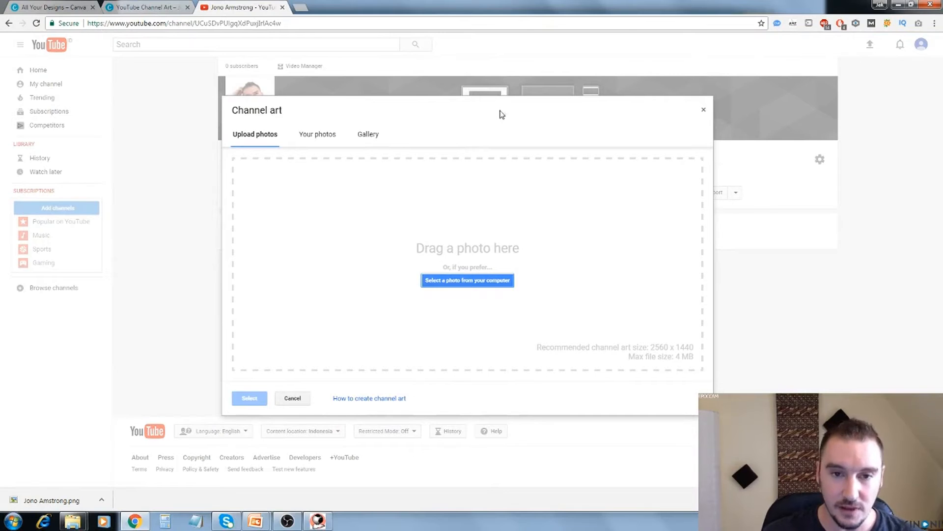
pyautogui.click(705, 111)
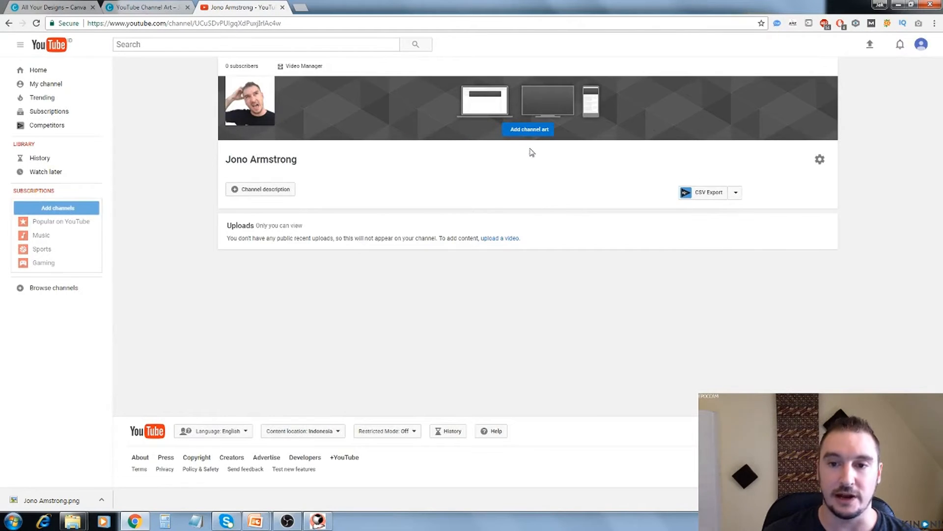
pyautogui.click(530, 132)
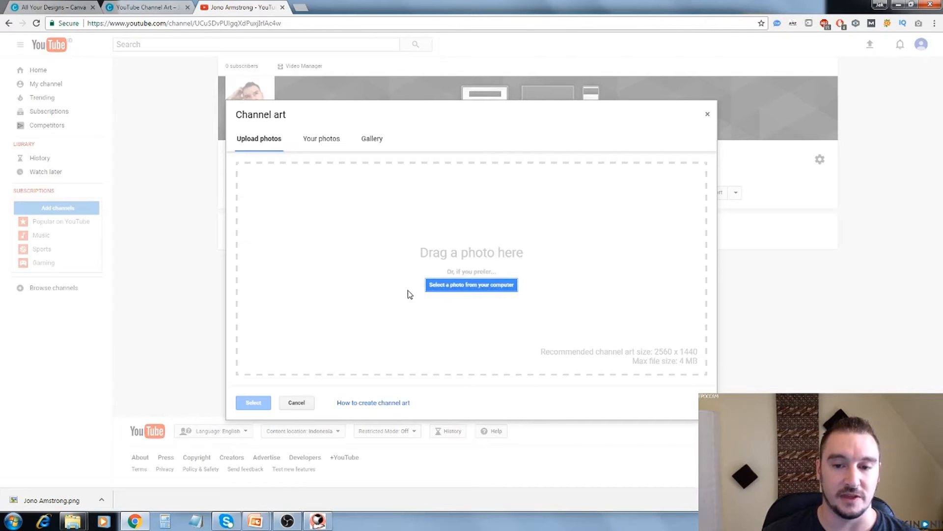
pyautogui.click(72, 522)
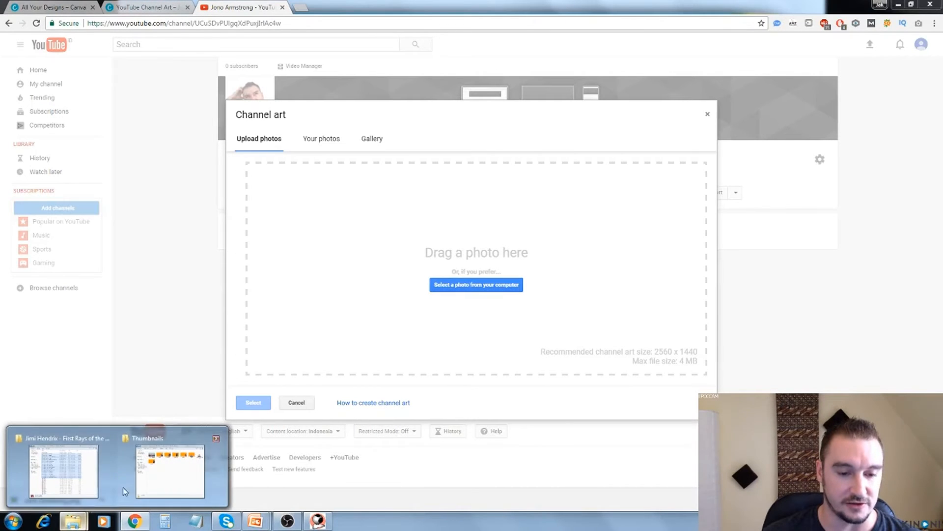
pyautogui.click(169, 486)
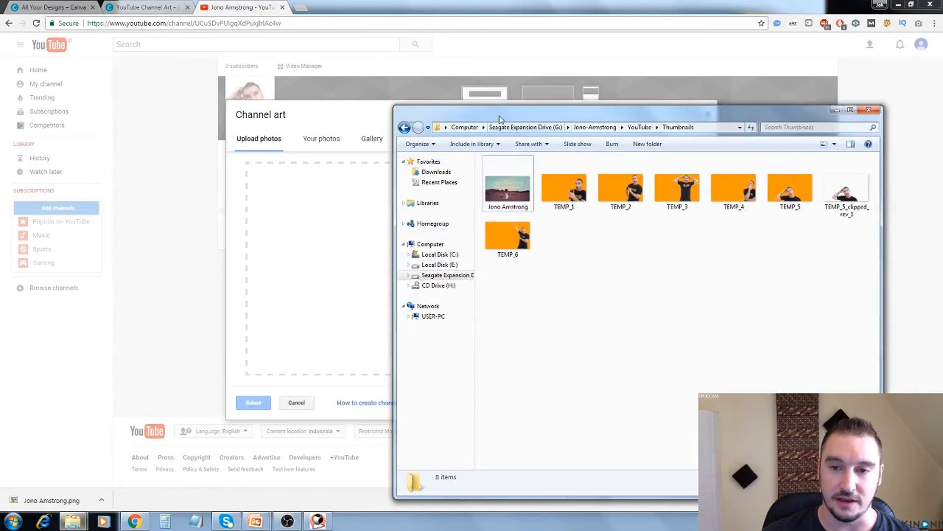
pyautogui.moveTo(502, 120); pyautogui.dragTo(665, 120)
pyautogui.moveTo(664, 188); pyautogui.dragTo(388, 251)
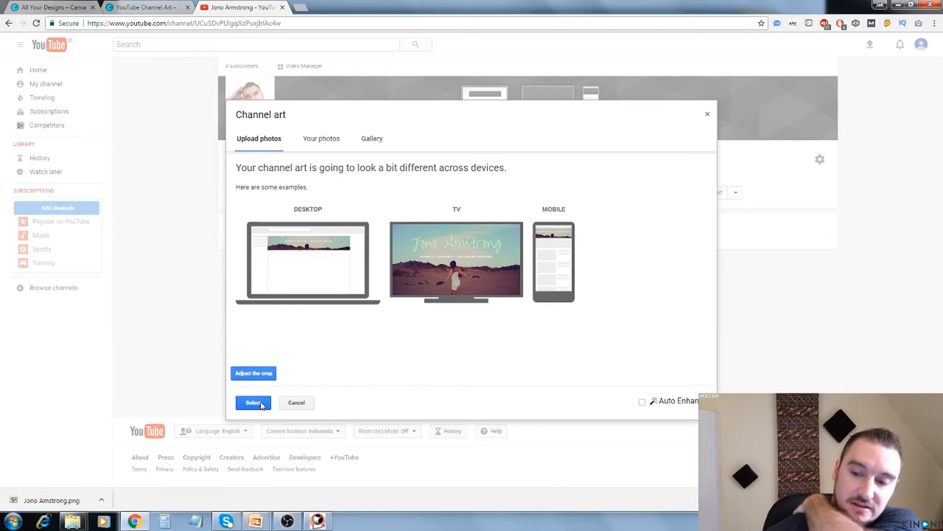
pyautogui.click(642, 403)
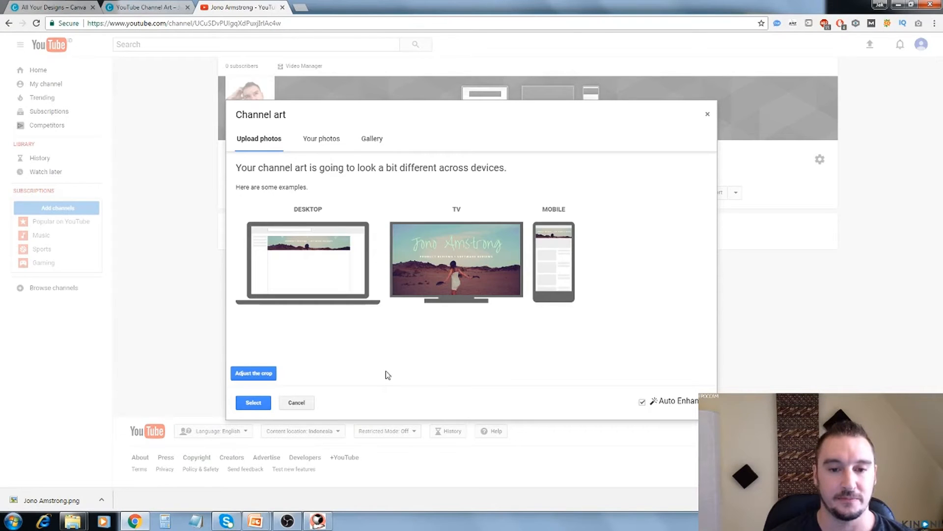
pyautogui.click(255, 403)
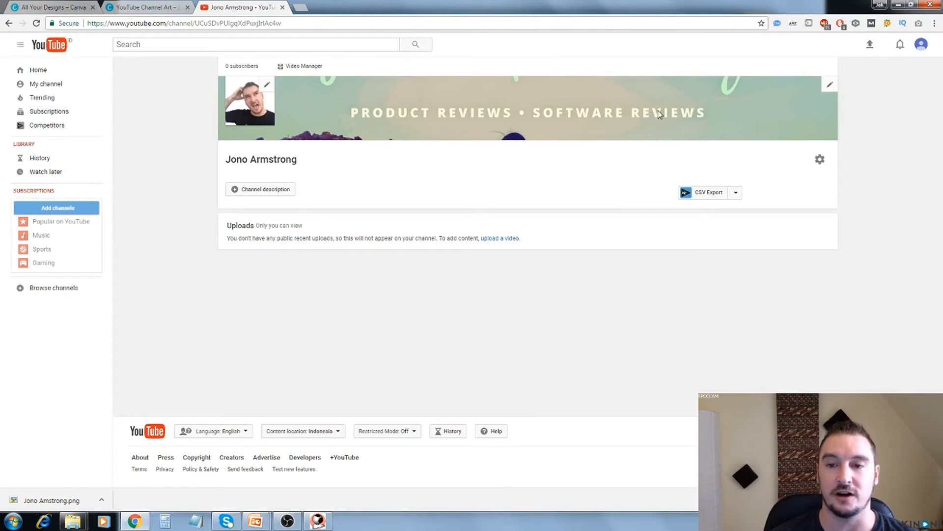
# Save the channel description "Hi there my name is [first name] and I do in-depth review of both digital products, training courses and softwares.".
pyautogui.click(276, 196)
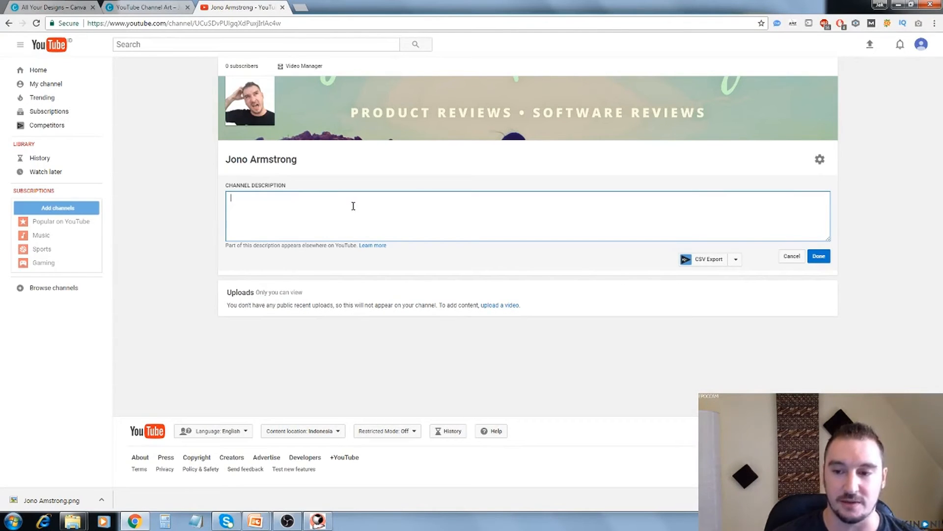
pyautogui.click(478, 224)
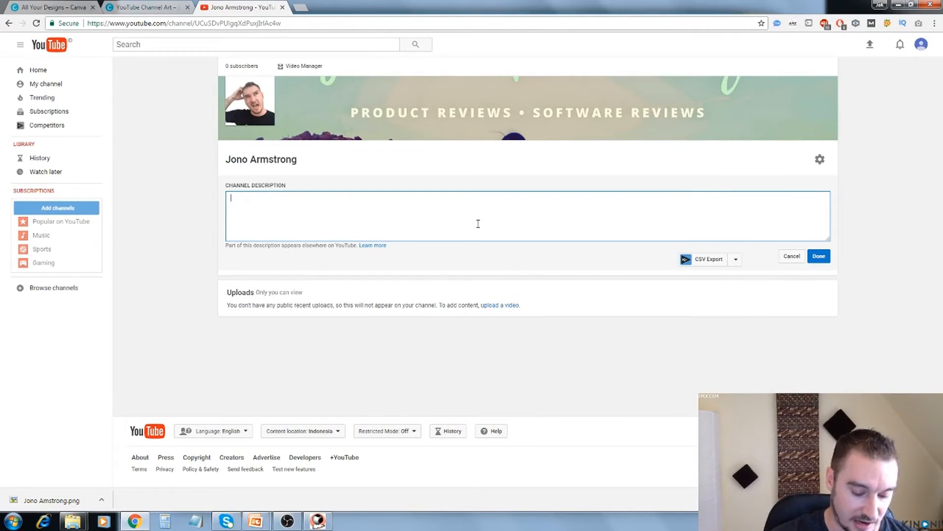
pyautogui.write('Hi there my name is jono')
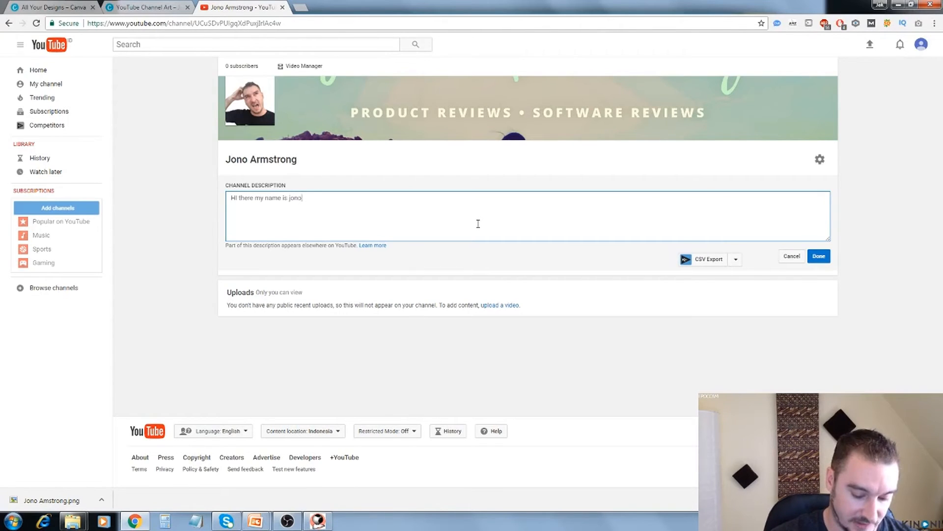
pyautogui.write(' and I do')
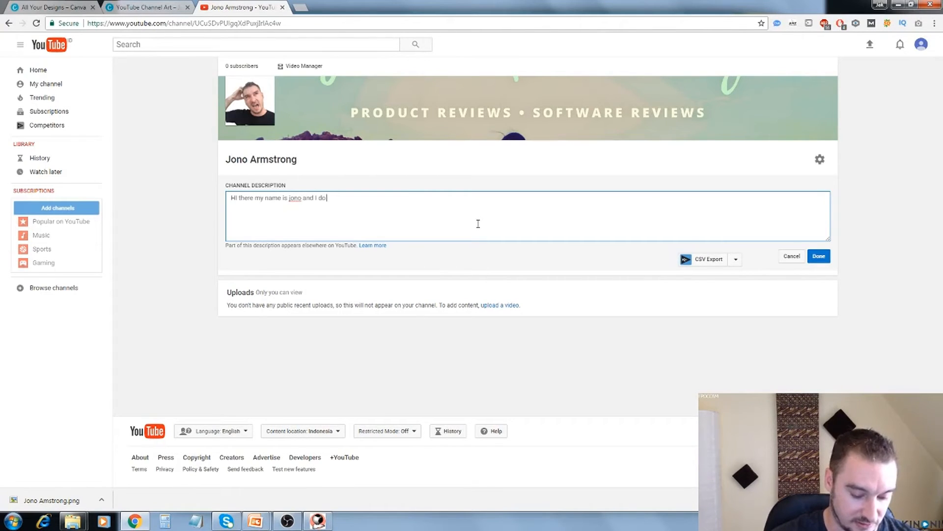
pyautogui.write(' in-depth review')
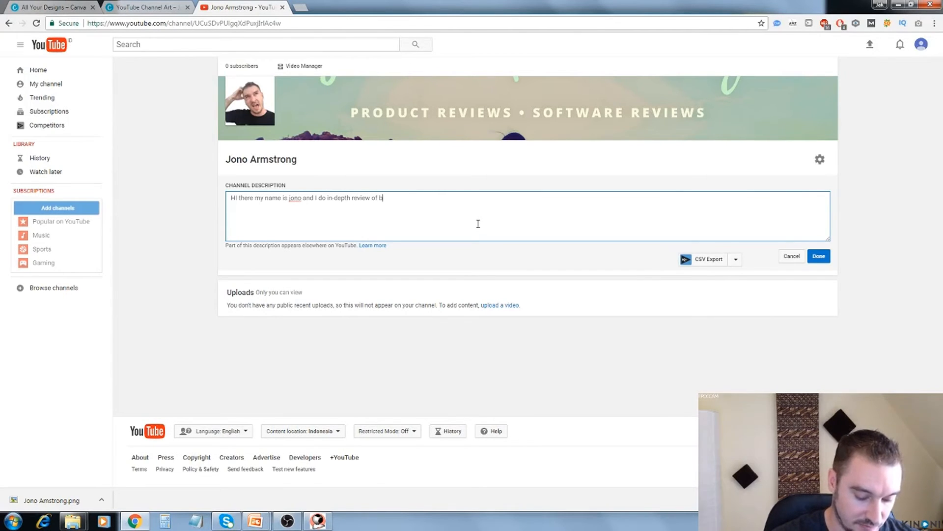
pyautogui.write('of both')
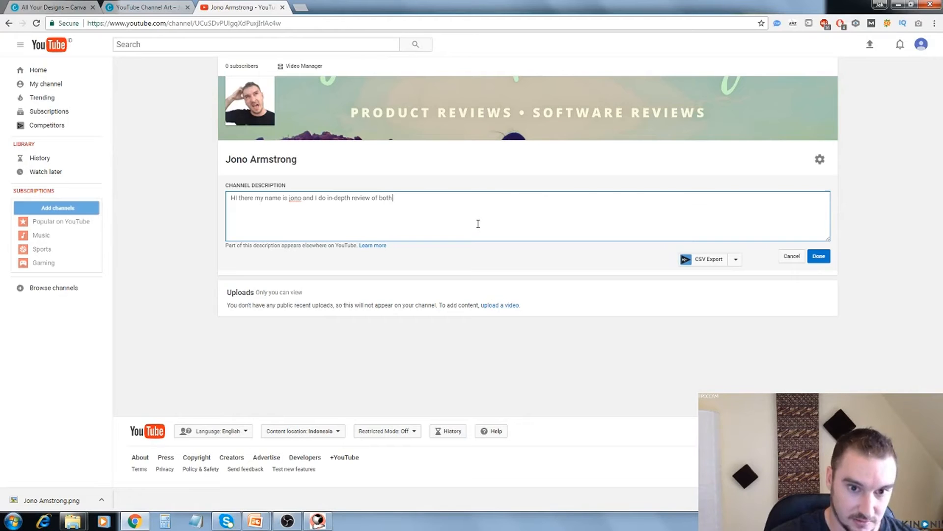
pyautogui.write(' digital')
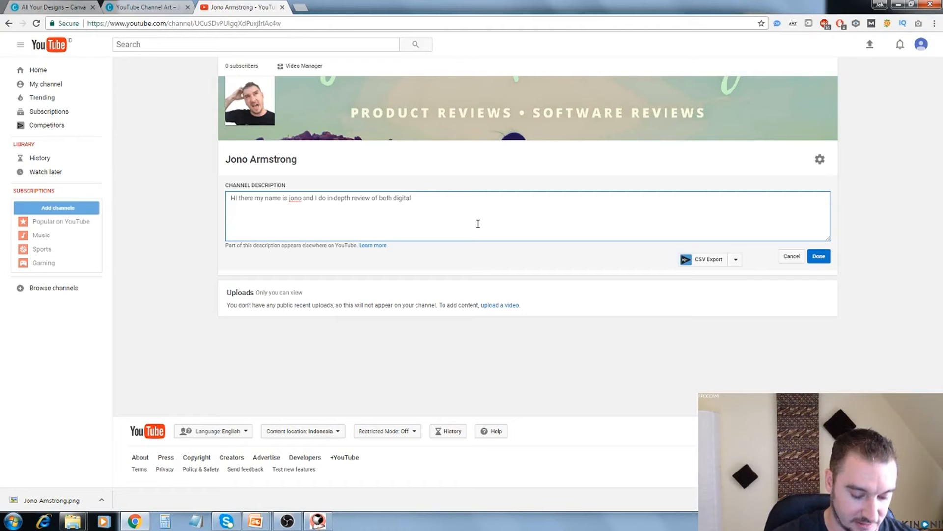
pyautogui.write('produ')
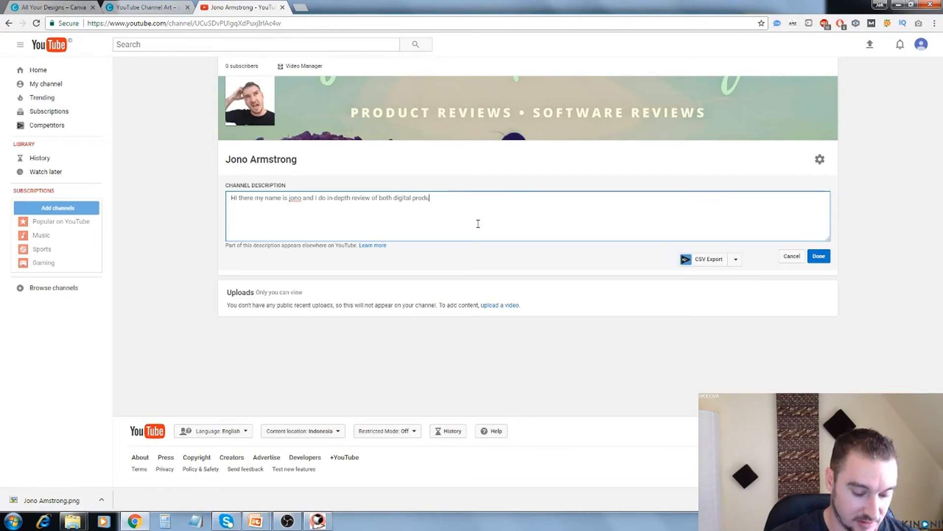
pyautogui.write('cts, training courses ')
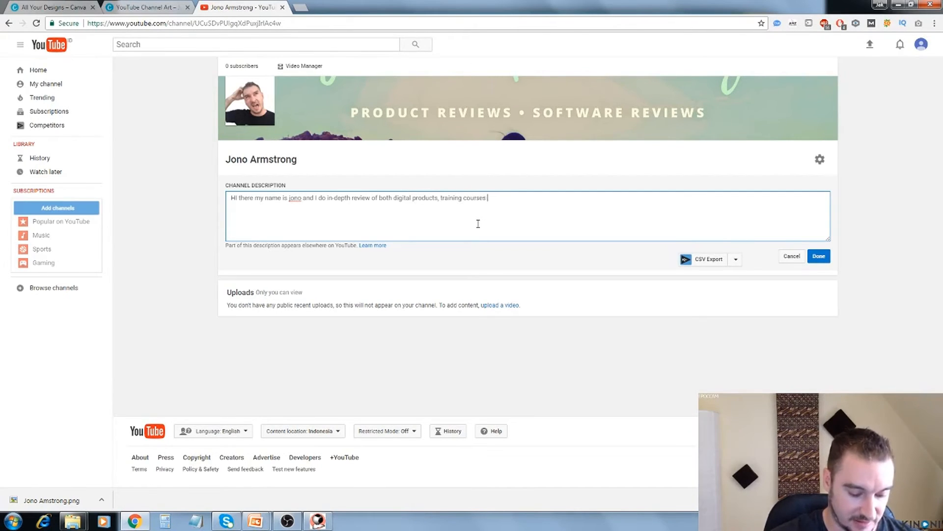
pyautogui.write('and software')
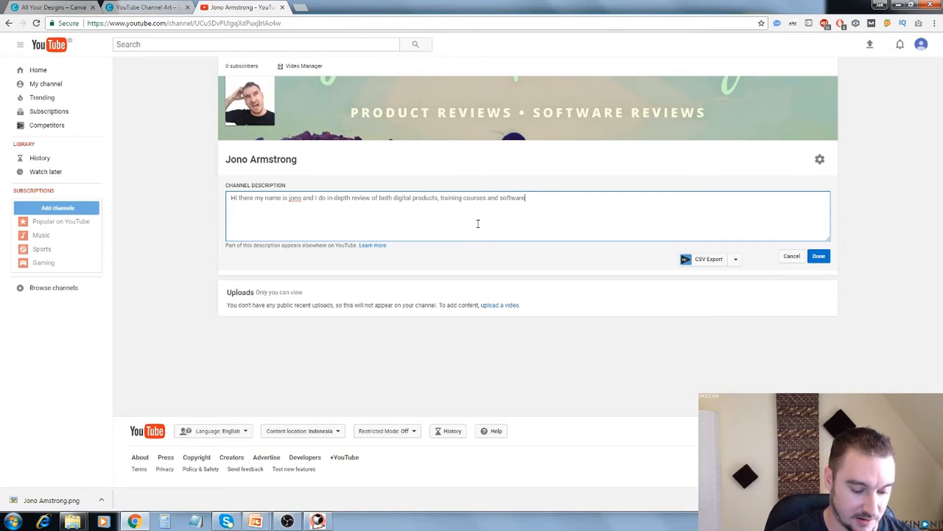
pyautogui.write('s.')
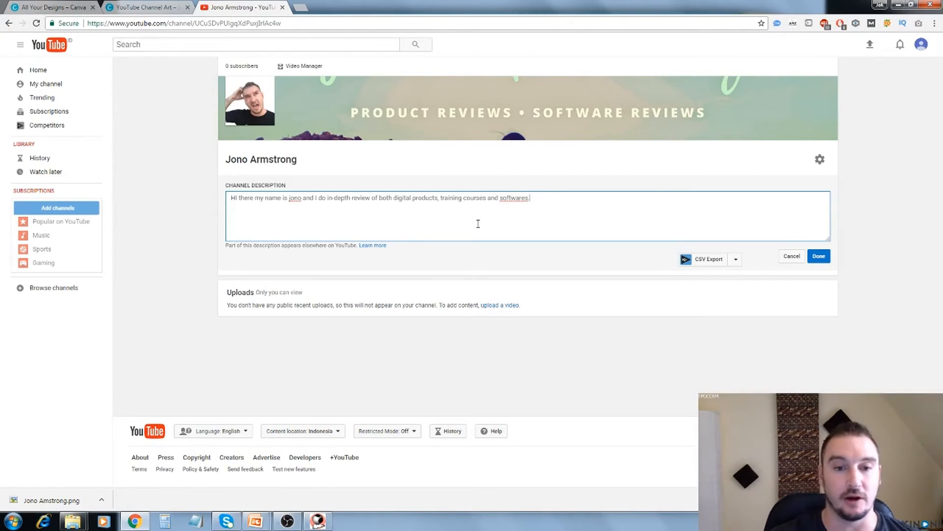
pyautogui.click(823, 259)
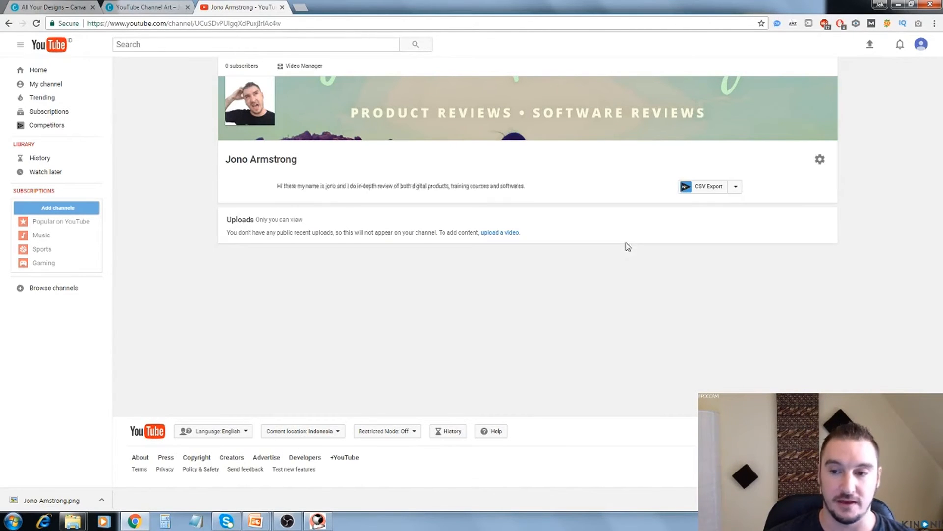
# In the channel settings, turn off "Keep all my saved playlists private" and turn on "Customize the layout of your channel".
pyautogui.click(820, 160)
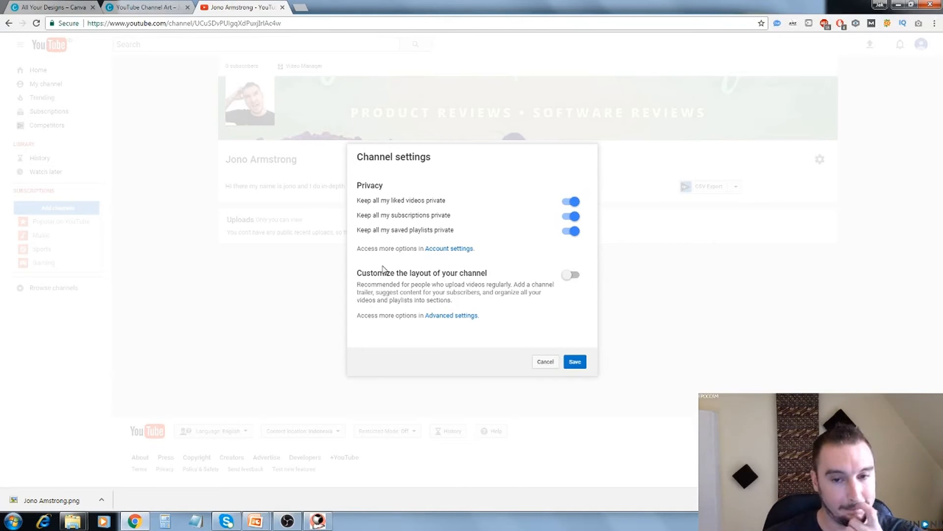
pyautogui.click(571, 231)
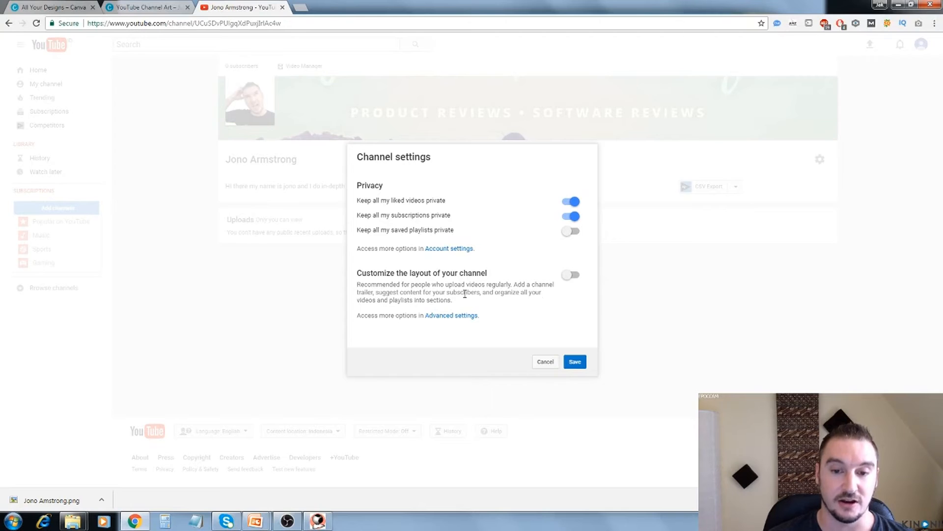
pyautogui.click(570, 276)
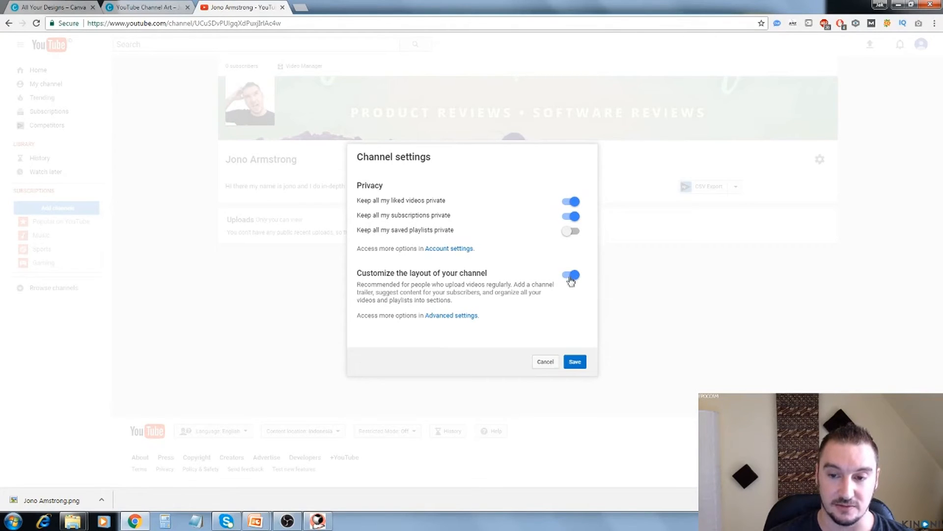
# Open the Advanced settings in a separate browser tab and save the channel settings.
pyautogui.rightClick(451, 318)
pyautogui.click(469, 323)
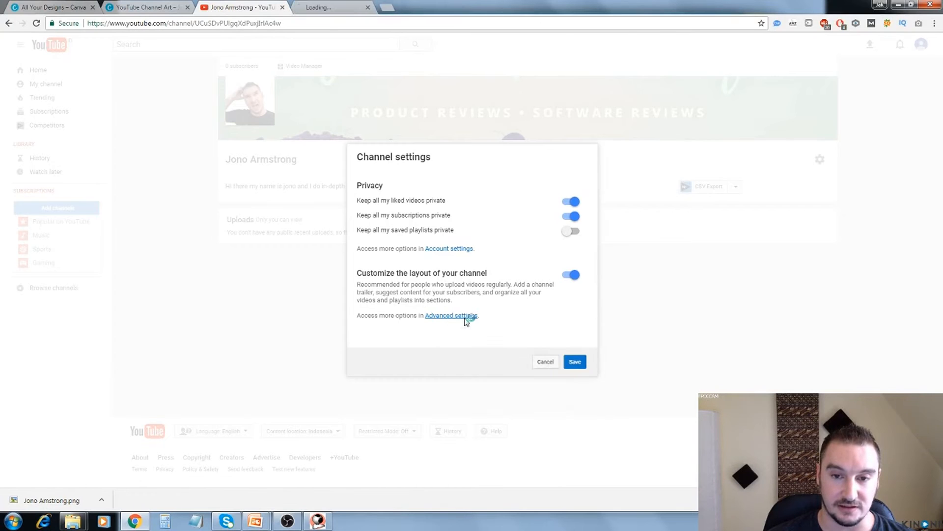
pyautogui.click(576, 362)
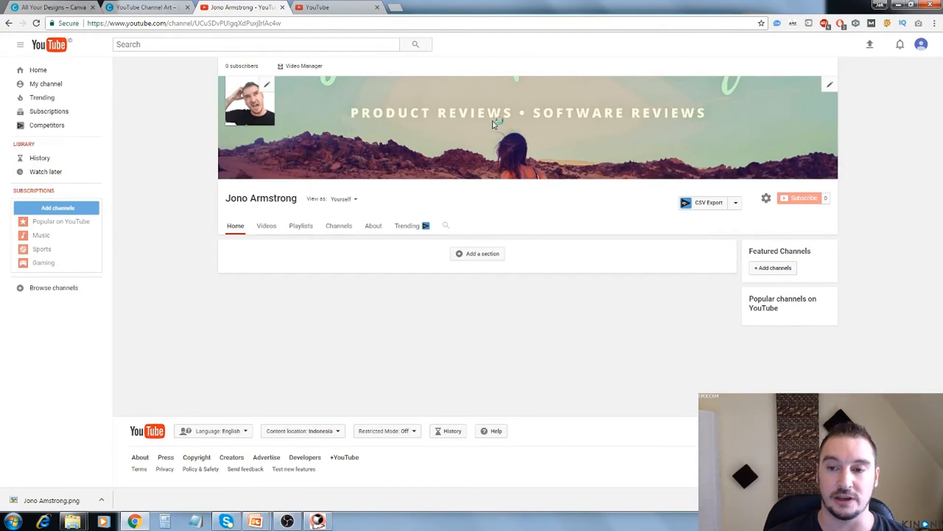
# On the Advanced settings page, set the channel's country to United Kingdom.
pyautogui.click(349, 8)
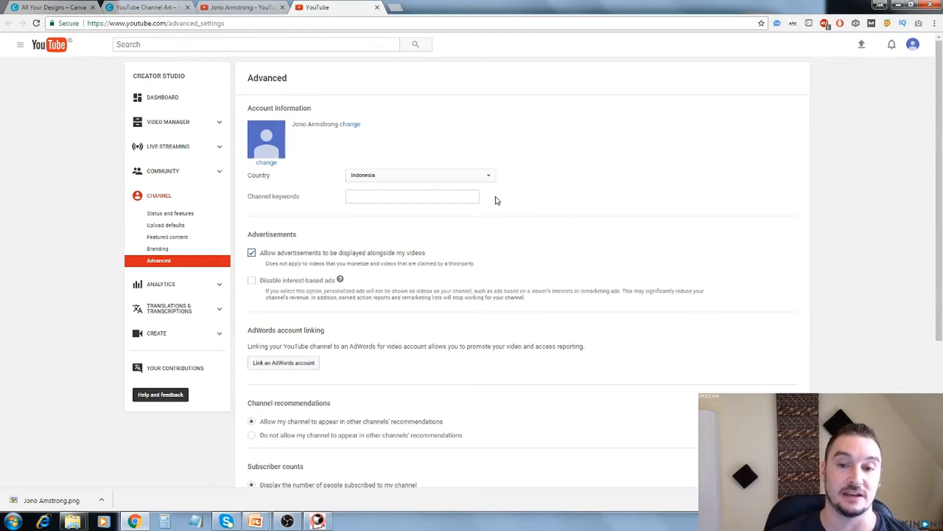
pyautogui.click(490, 180)
pyautogui.click(492, 179)
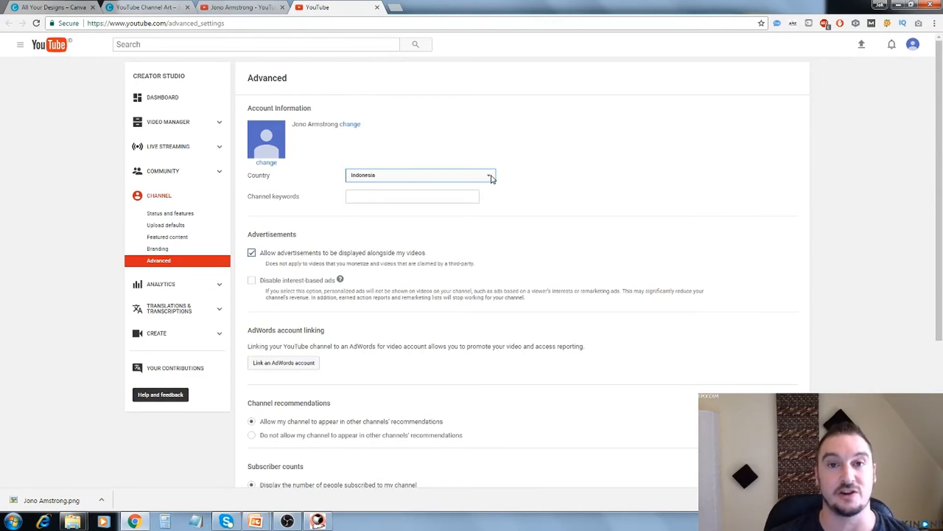
pyautogui.click(492, 179)
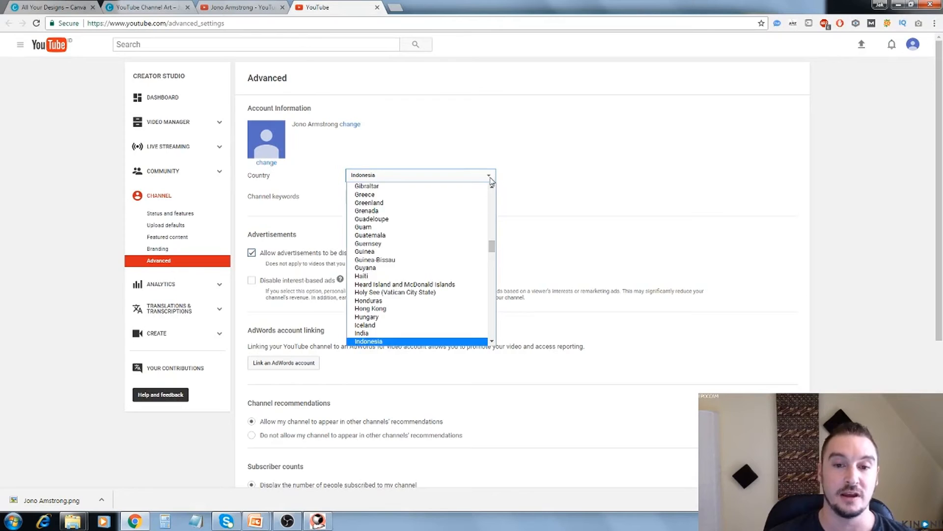
pyautogui.scroll(5, 449, 305)
pyautogui.scroll(10, 449, 306)
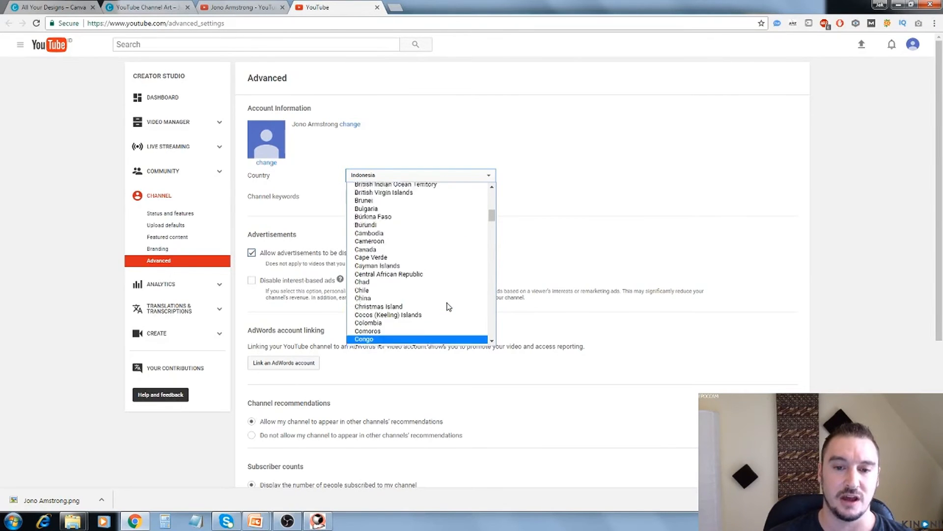
pyautogui.scroll(3, 449, 306)
pyautogui.scroll(-18, 449, 306)
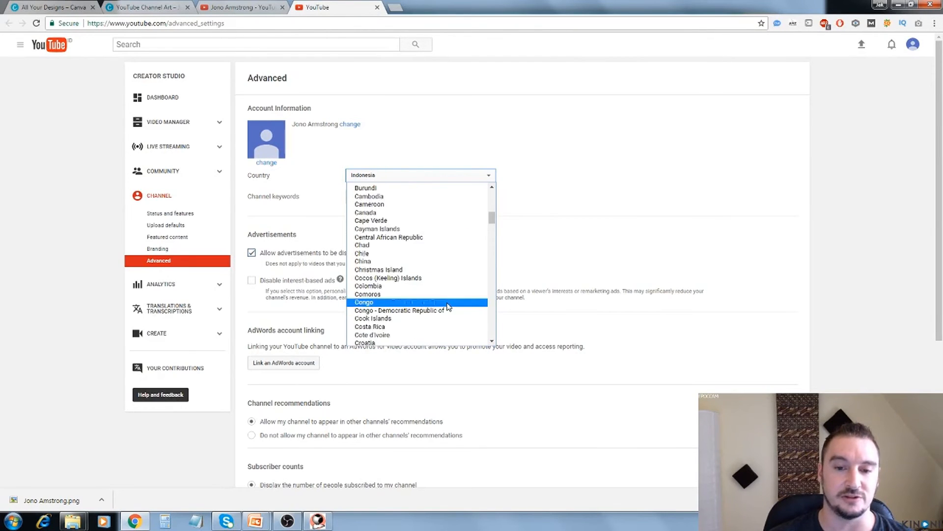
pyautogui.scroll(-4, 449, 306)
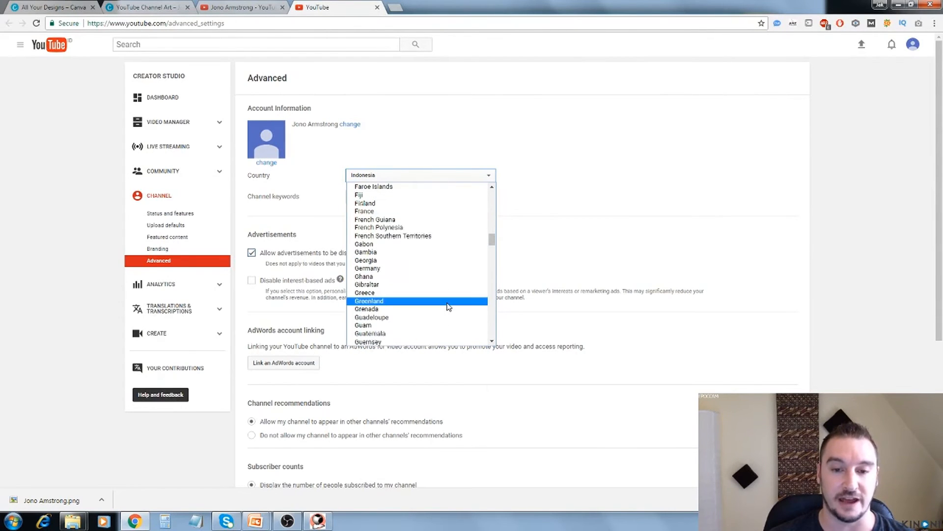
pyautogui.scroll(-2, 422, 290)
pyautogui.scroll(14, 422, 291)
pyautogui.scroll(-20, 421, 291)
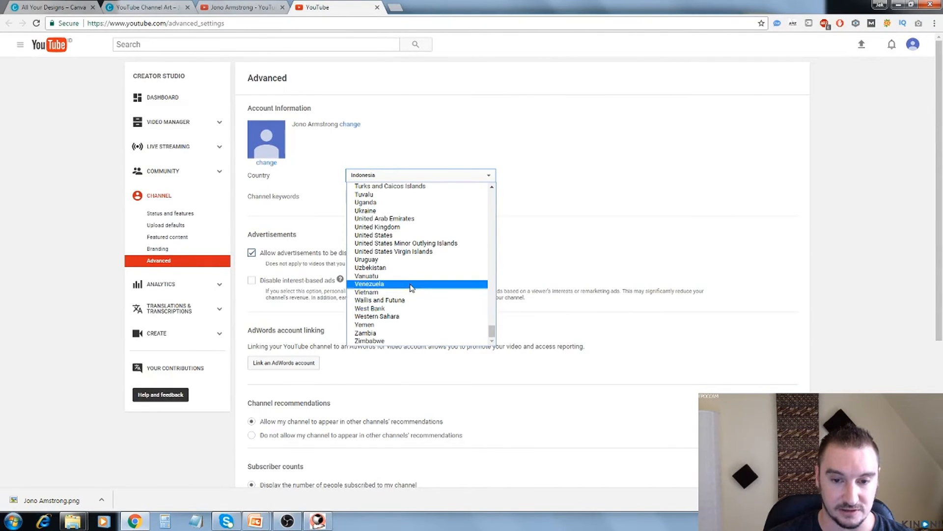
pyautogui.click(415, 226)
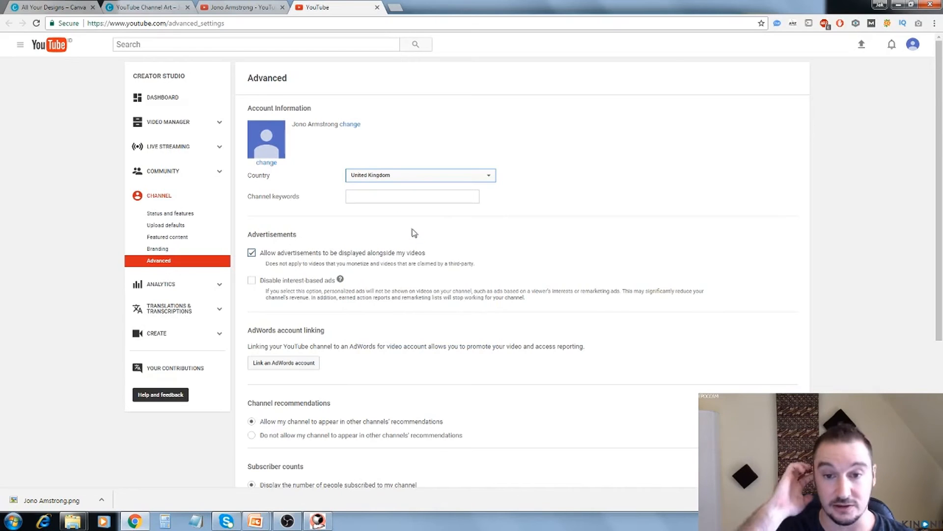
# Review the channel settings on the channel page, save them, and return to the Advanced settings page.
pyautogui.click(423, 196)
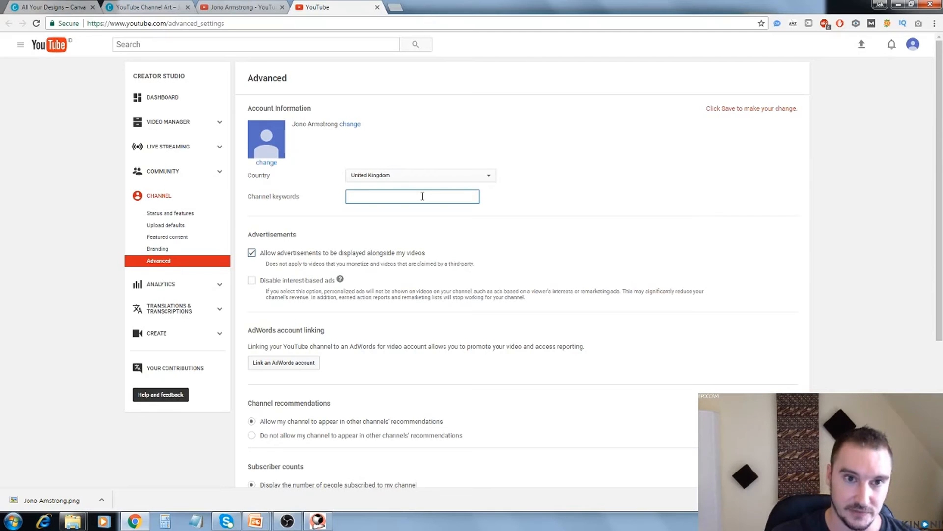
pyautogui.click(256, 7)
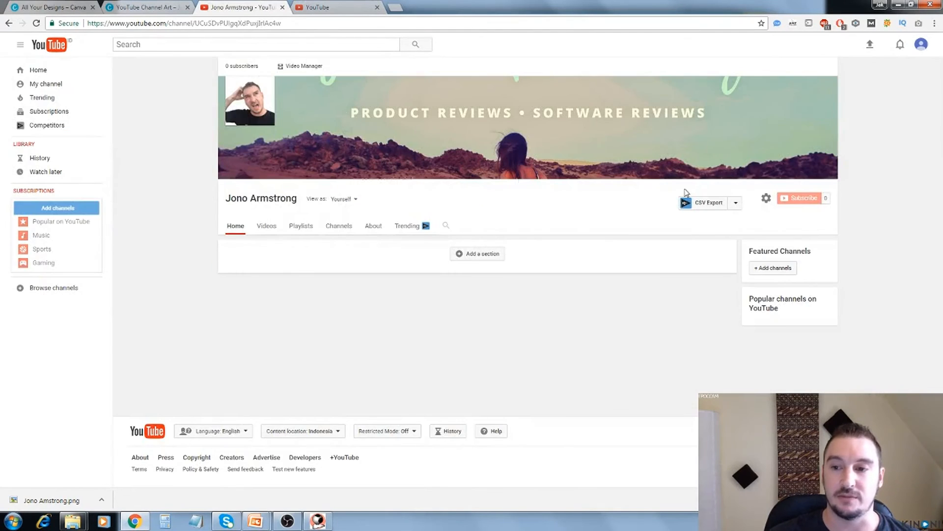
pyautogui.click(767, 200)
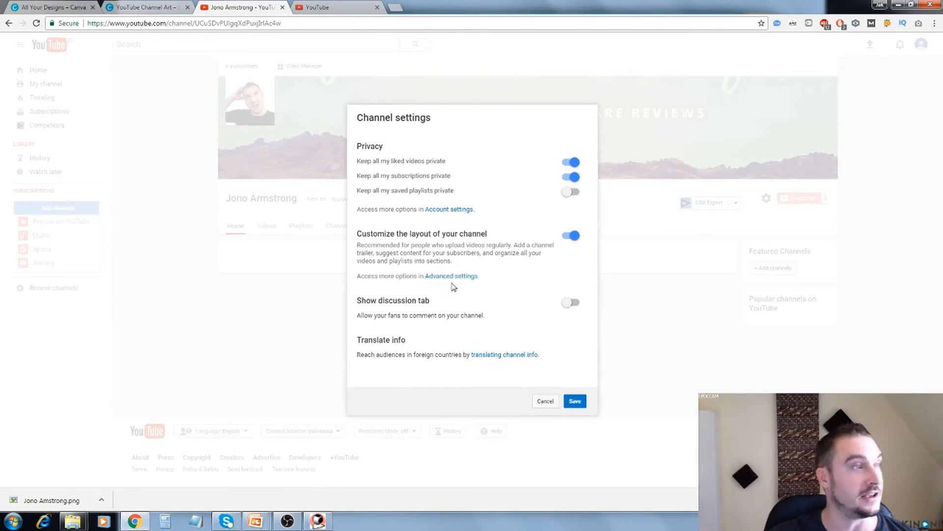
pyautogui.click(579, 402)
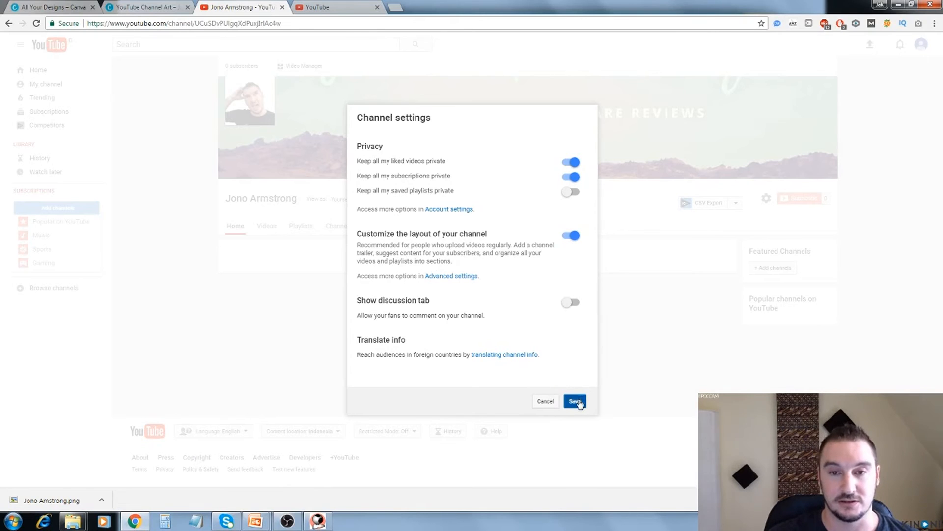
pyautogui.click(338, 8)
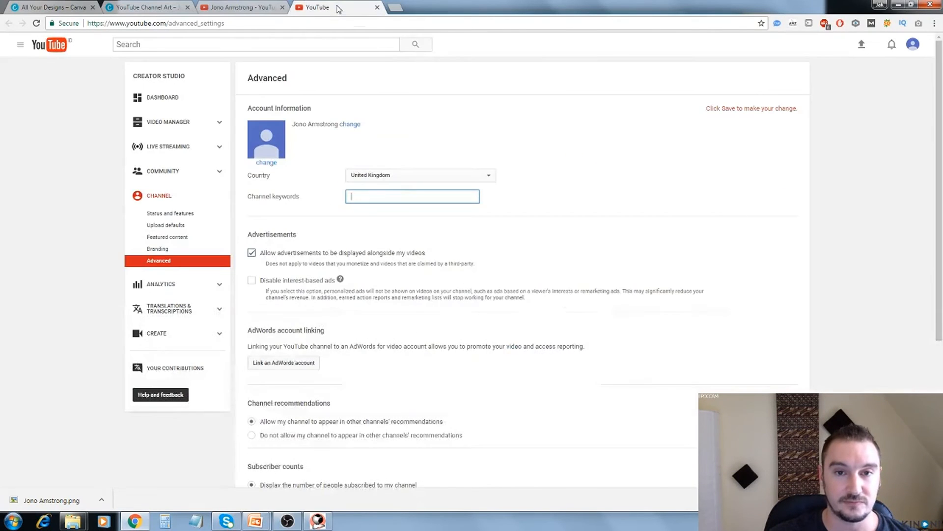
# Fill the channel keywords with the previously used list starting with "make money online, passive income, laptop lifestyle".
pyautogui.click(390, 195)
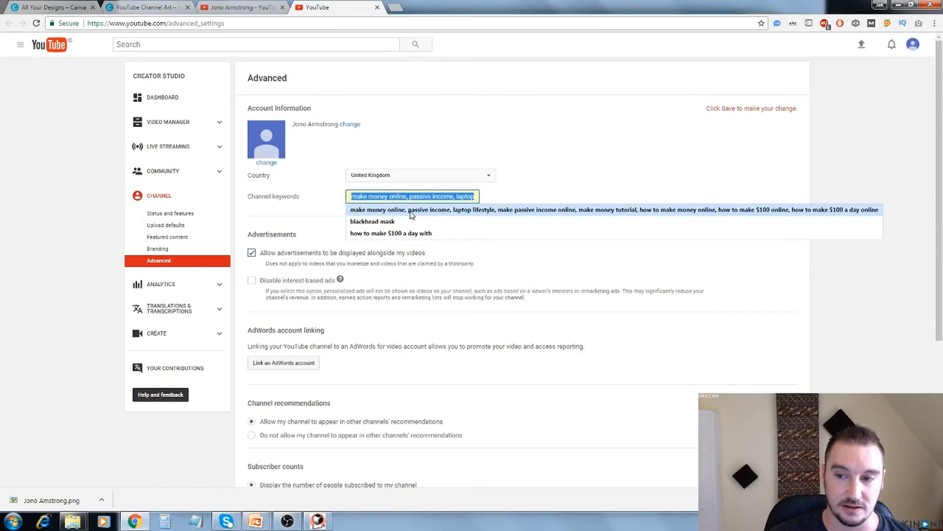
pyautogui.click(411, 213)
pyautogui.moveTo(402, 196); pyautogui.dragTo(347, 199)
pyautogui.click(372, 199)
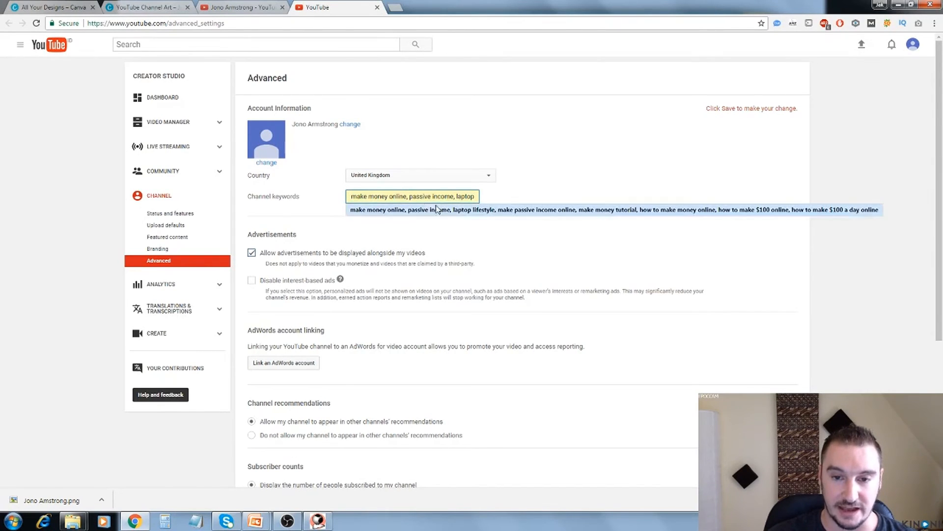
pyautogui.moveTo(451, 195); pyautogui.dragTo(506, 196)
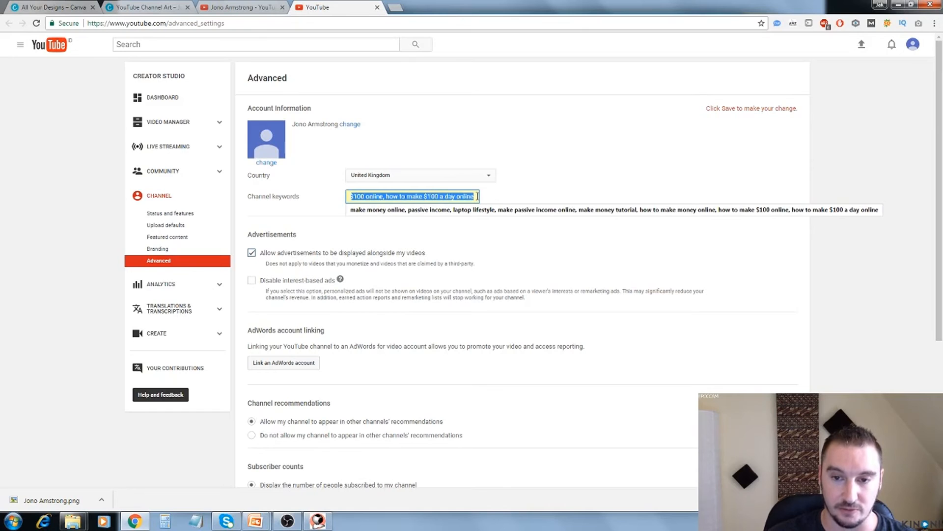
pyautogui.click(478, 196)
# Append more review keywords to the channel keywords, including "software reviews", "jvzoo product reviews" and "warrior plus product reviews".
pyautogui.write(',')
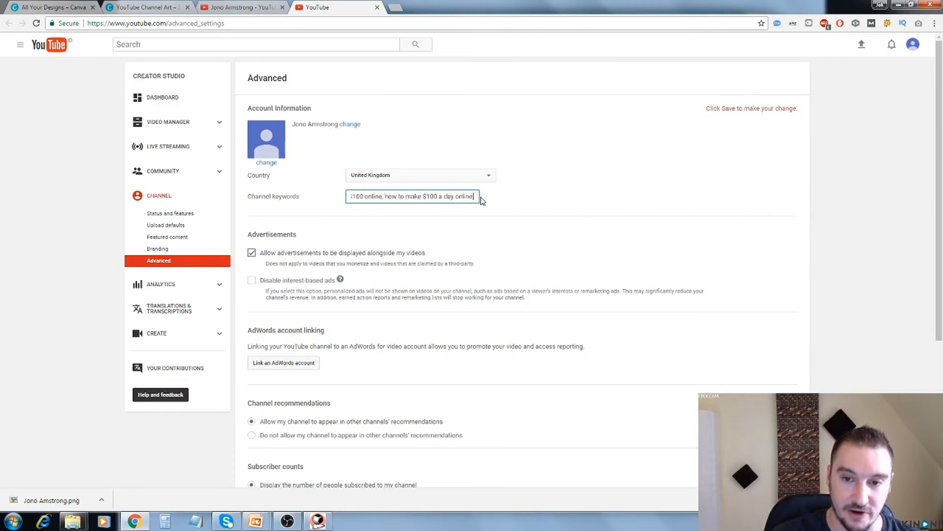
pyautogui.write(' digital pr')
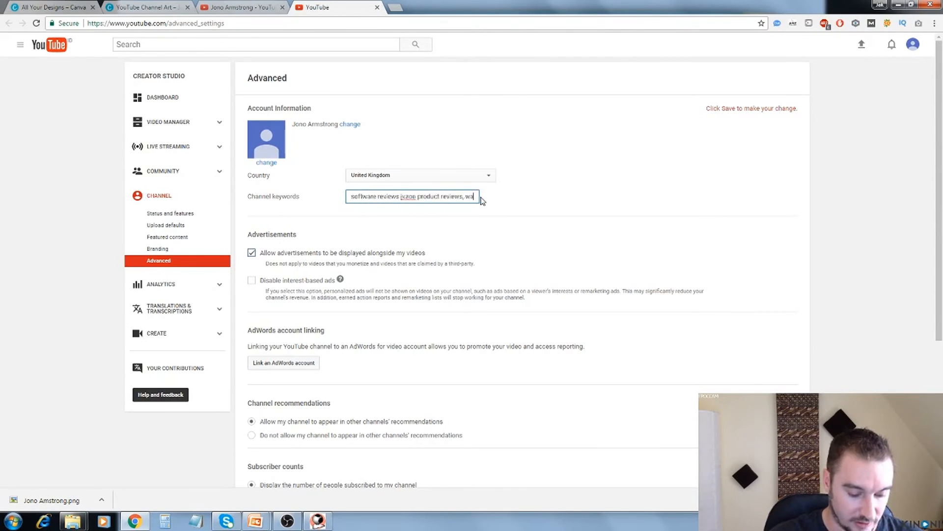
pyautogui.write('ior plus ')
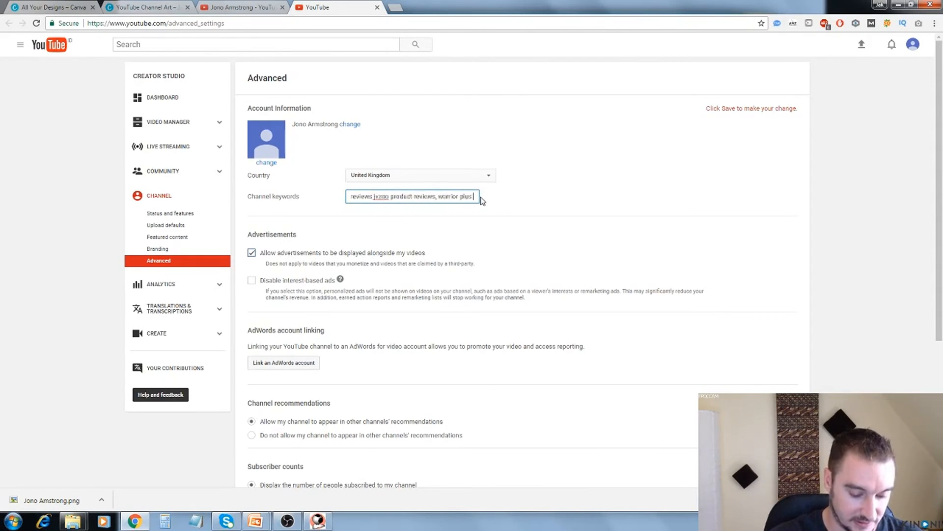
pyautogui.write('product revie')
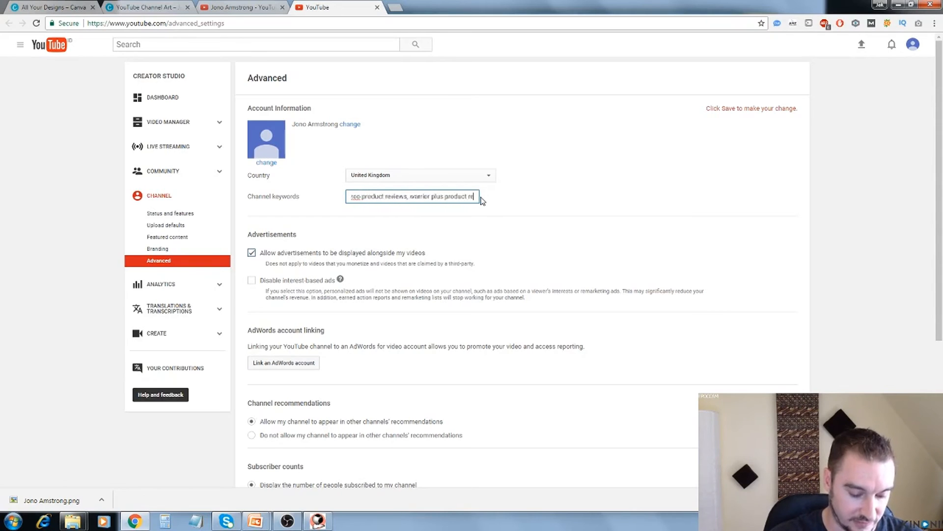
pyautogui.write('ws')
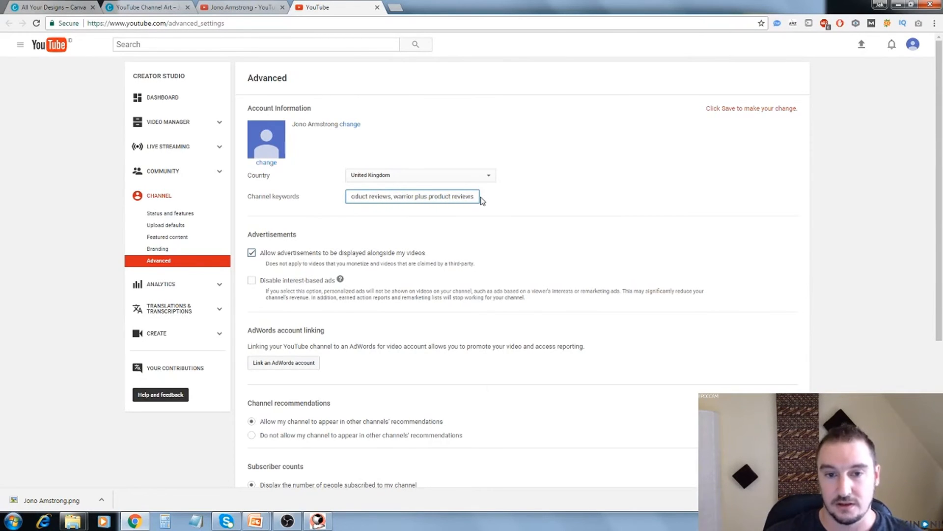
pyautogui.click(595, 198)
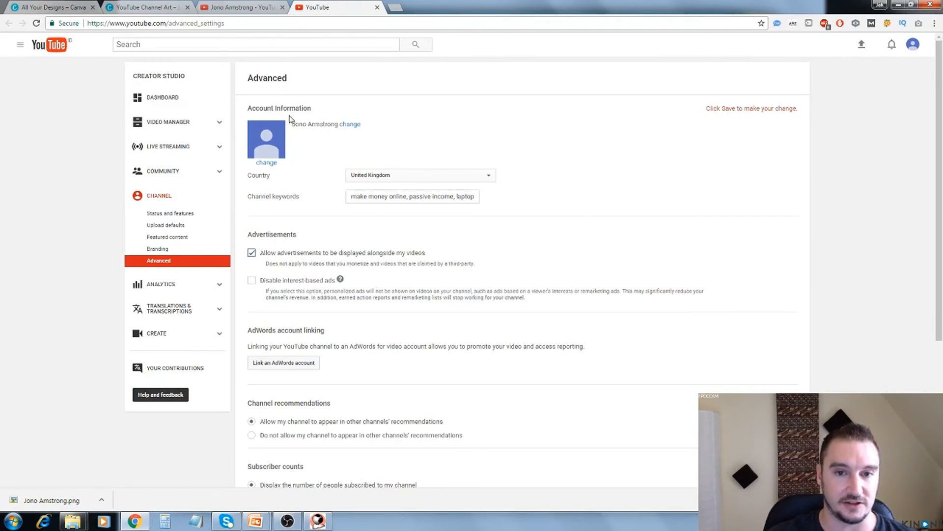
# Start linking an AdWords account to the channel and try to continue without a customer ID.
pyautogui.scroll(-1, 339, 208)
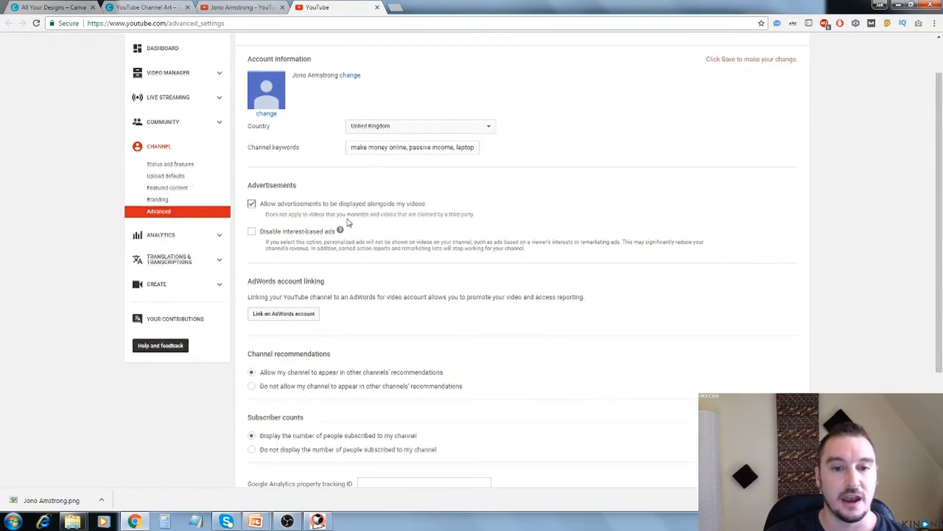
pyautogui.scroll(-1, 458, 253)
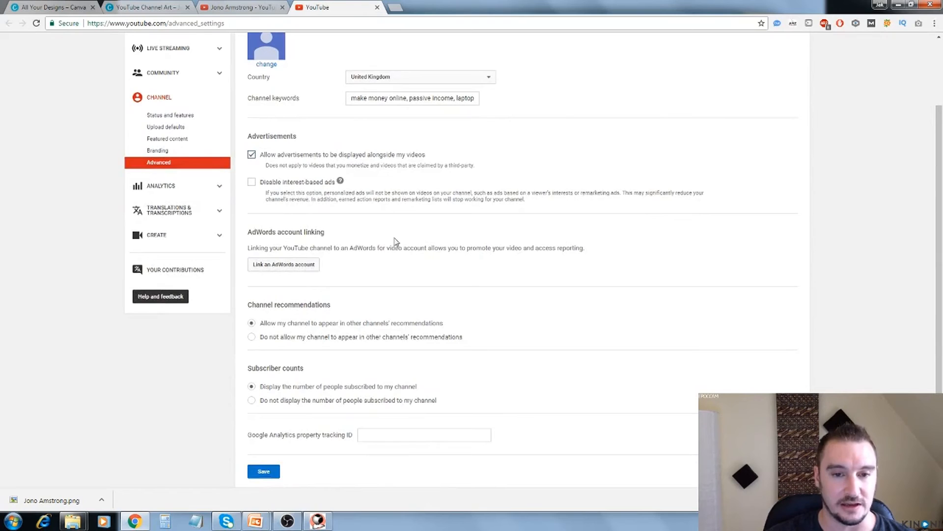
pyautogui.rightClick(293, 267)
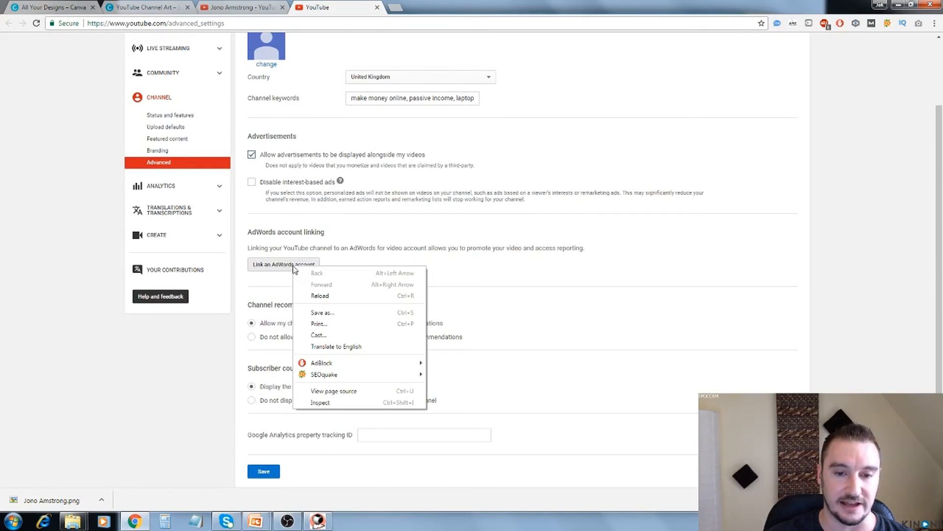
pyautogui.click(283, 270)
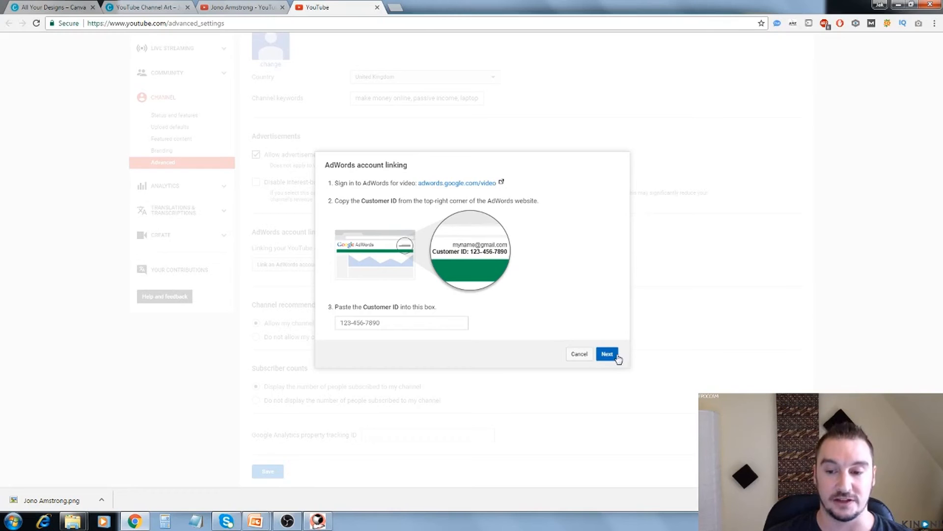
pyautogui.click(441, 323)
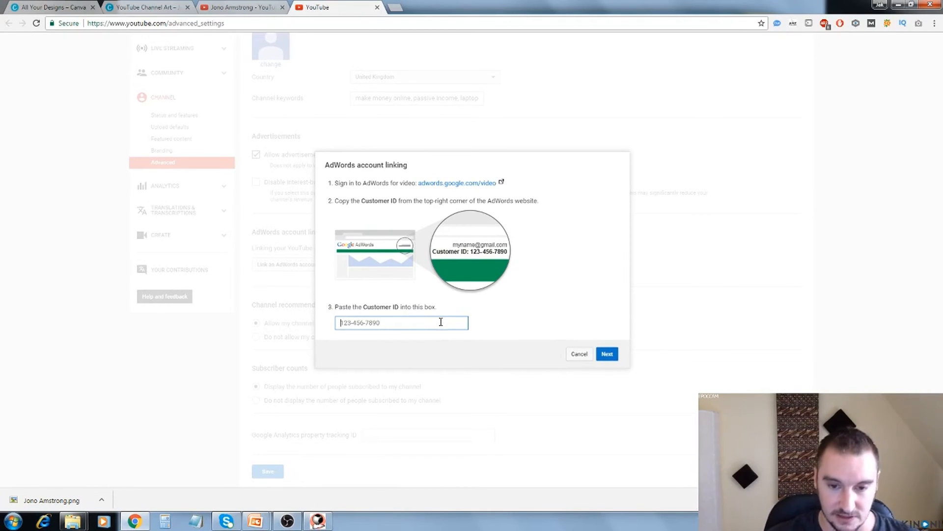
pyautogui.click(607, 353)
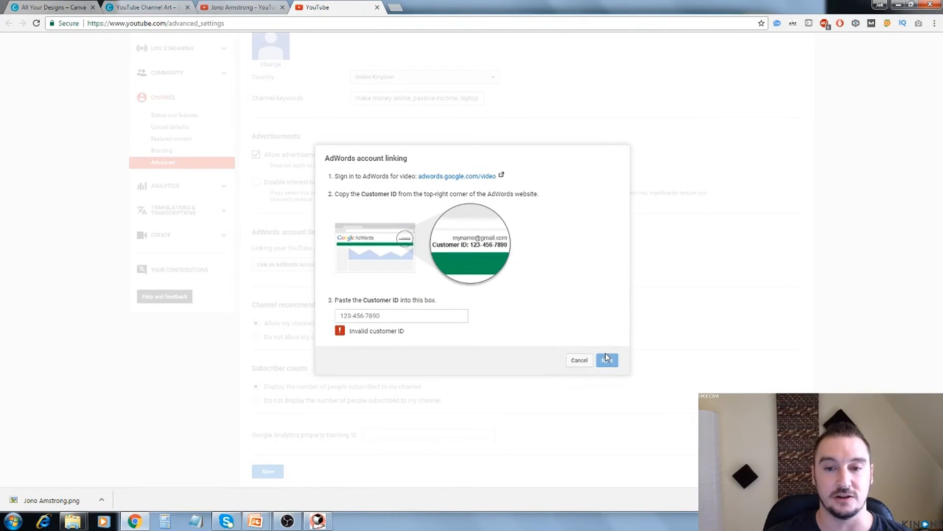
# Open the AdWords for video site in a separate browser tab and copy the account's customer ID.
pyautogui.rightClick(466, 178)
pyautogui.click(469, 183)
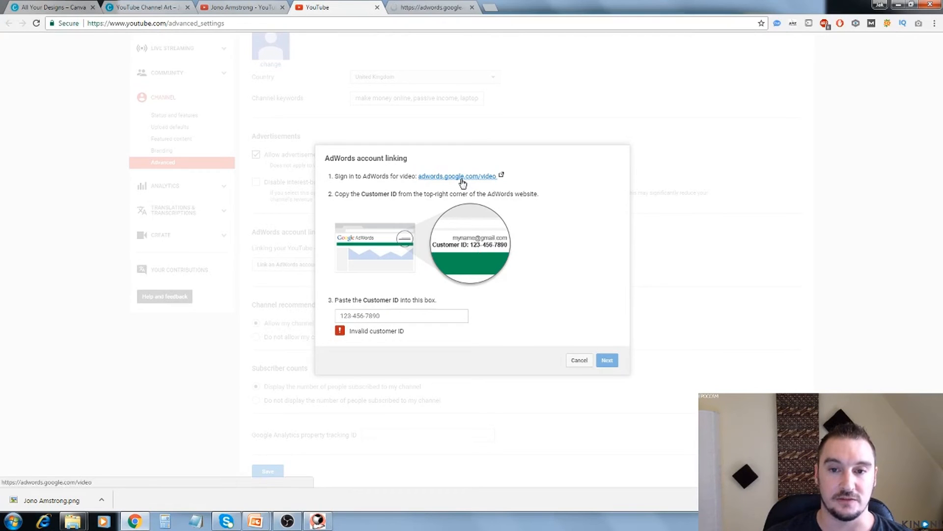
pyautogui.click(439, 6)
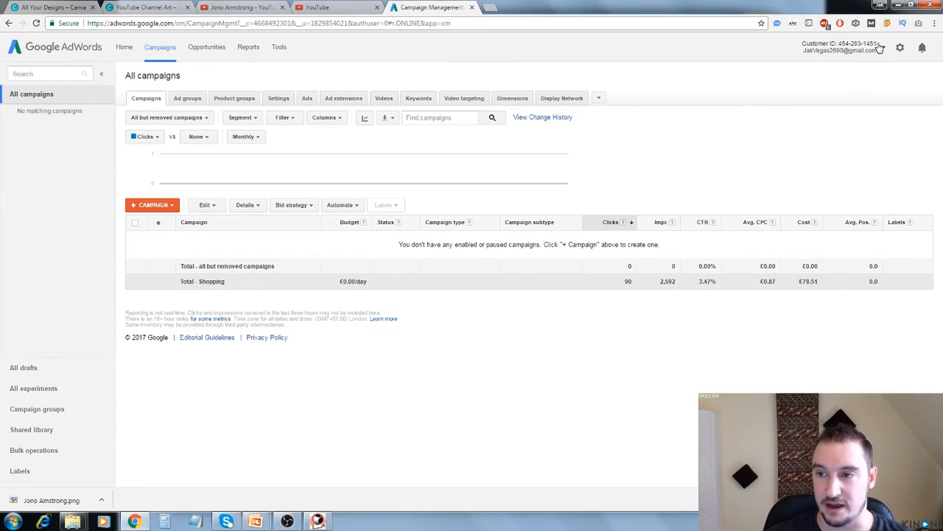
pyautogui.moveTo(879, 46); pyautogui.dragTo(838, 50)
pyautogui.hotkey('ctrl', 'c')
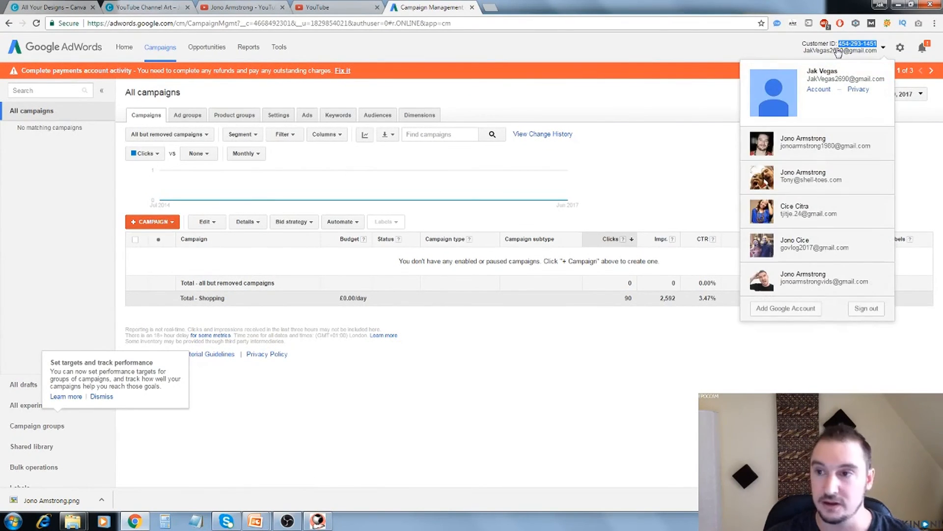
# Close the AdWords tab, paste the customer ID into the account linking dialog and continue to the naming and permissions page.
pyautogui.click(472, 6)
pyautogui.click(393, 315)
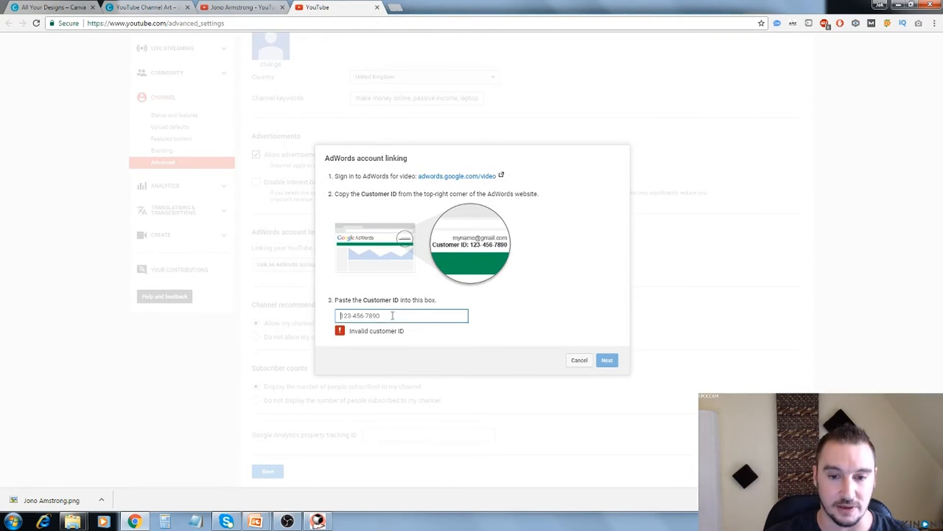
pyautogui.hotkey('ctrl', 'v')
pyautogui.click(608, 354)
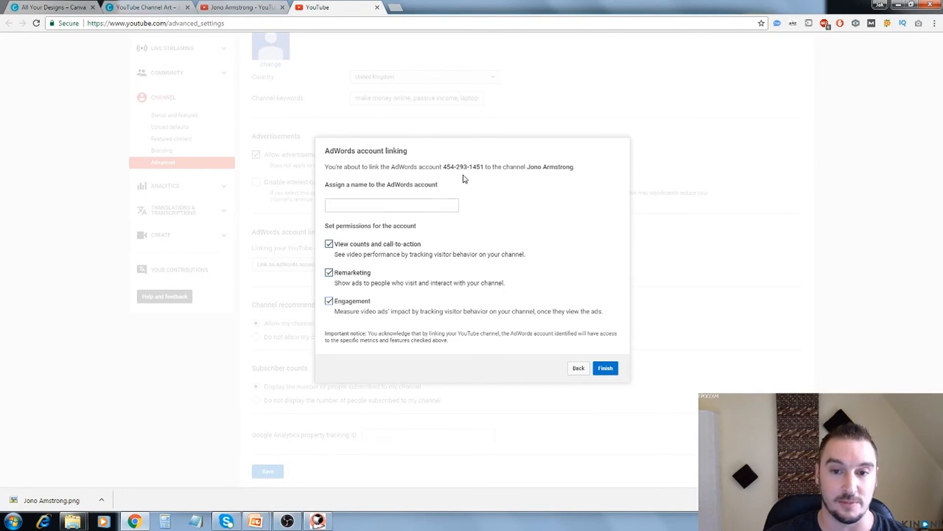
# Assign an account nickname to the AdWords account, keep all three permissions enabled and finish the linking.
pyautogui.click(428, 206)
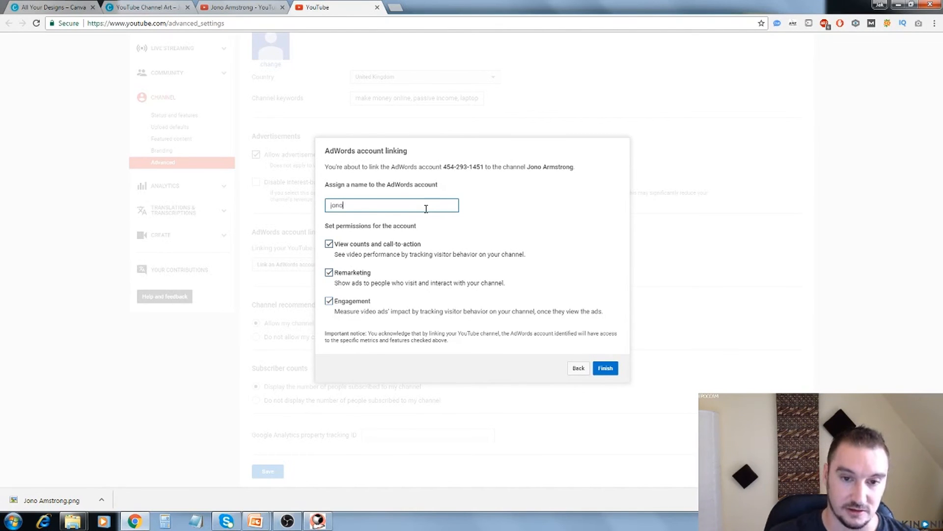
pyautogui.write('jono1234')
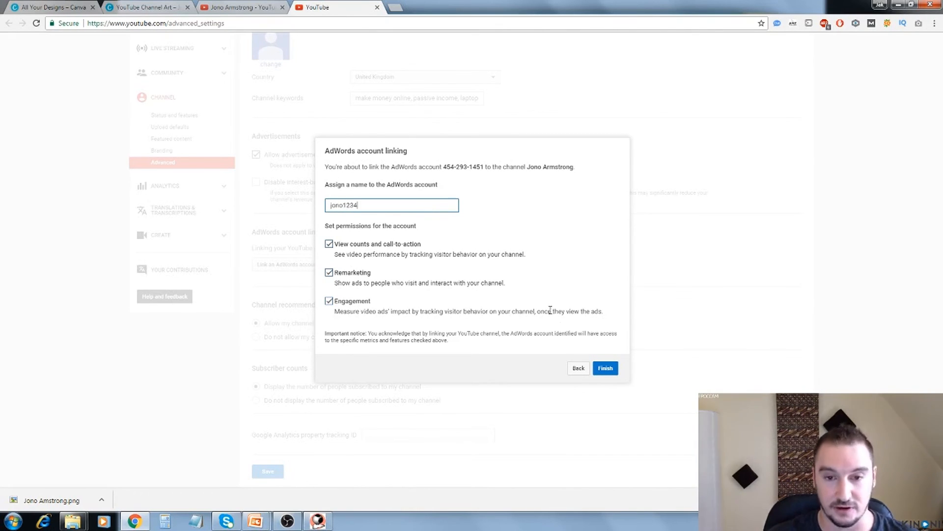
pyautogui.click(607, 370)
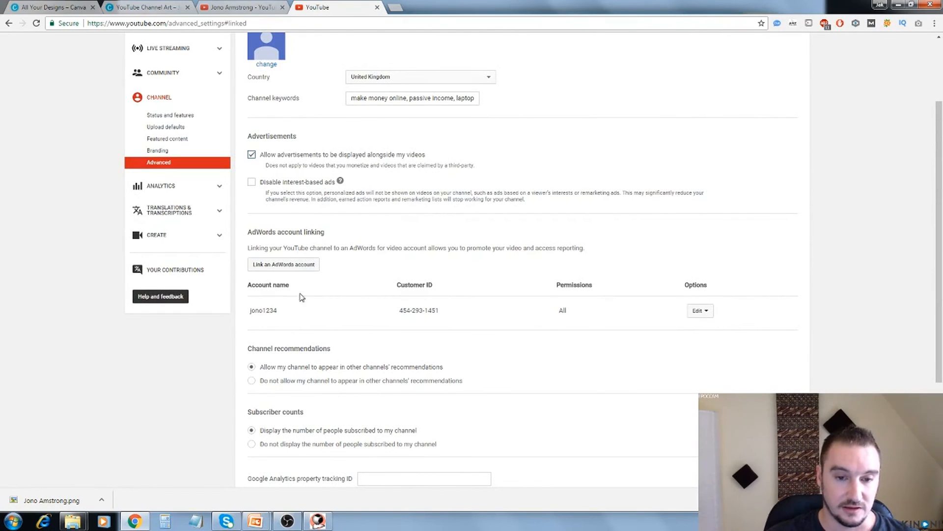
# Save the advanced channel settings and close their browser tab to return to the channel page.
pyautogui.scroll(-2, 339, 297)
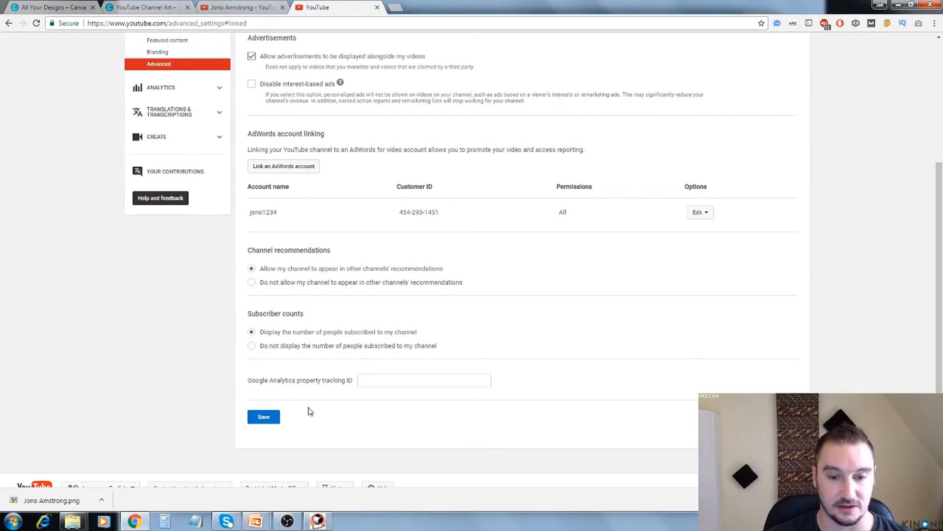
pyautogui.click(264, 417)
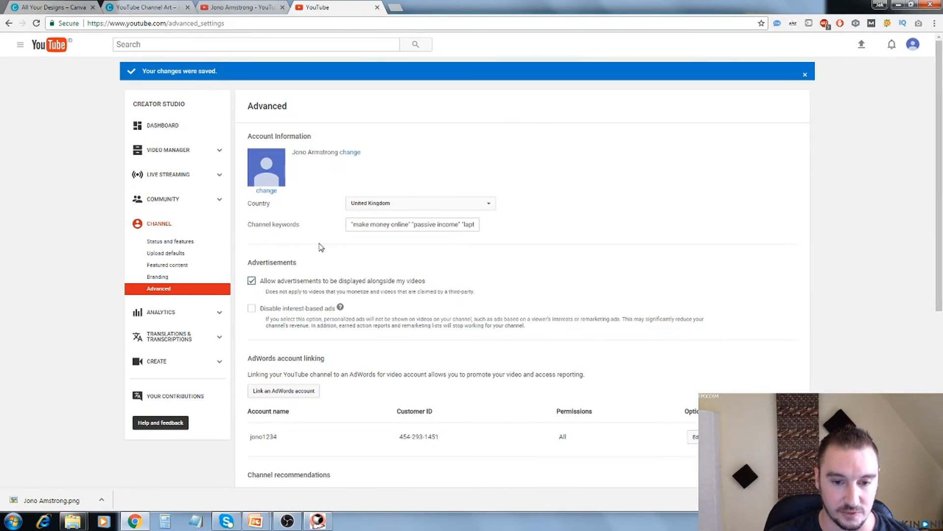
pyautogui.scroll(-6, 321, 247)
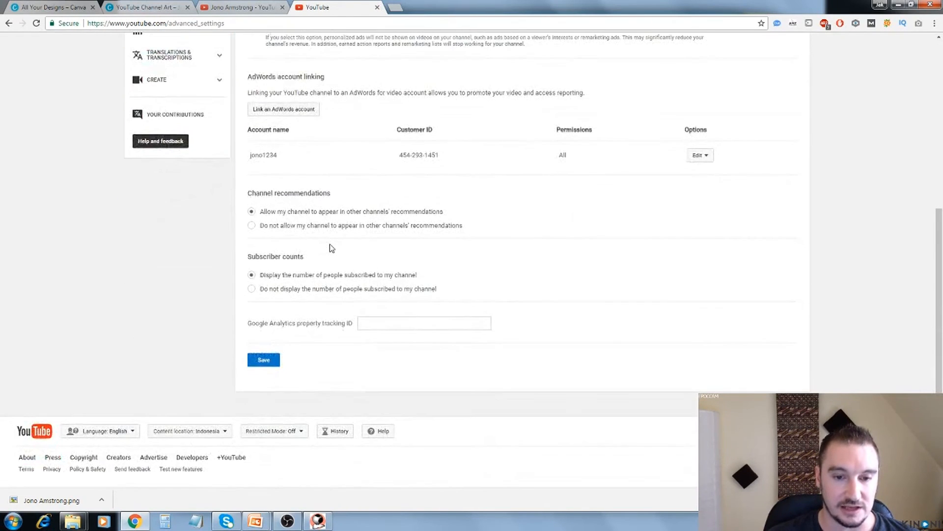
pyautogui.scroll(6, 331, 247)
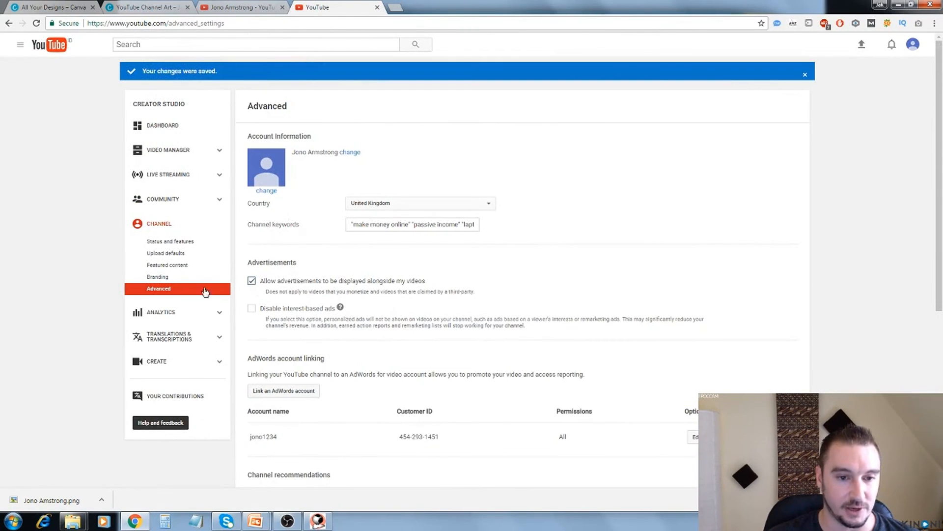
pyautogui.click(378, 7)
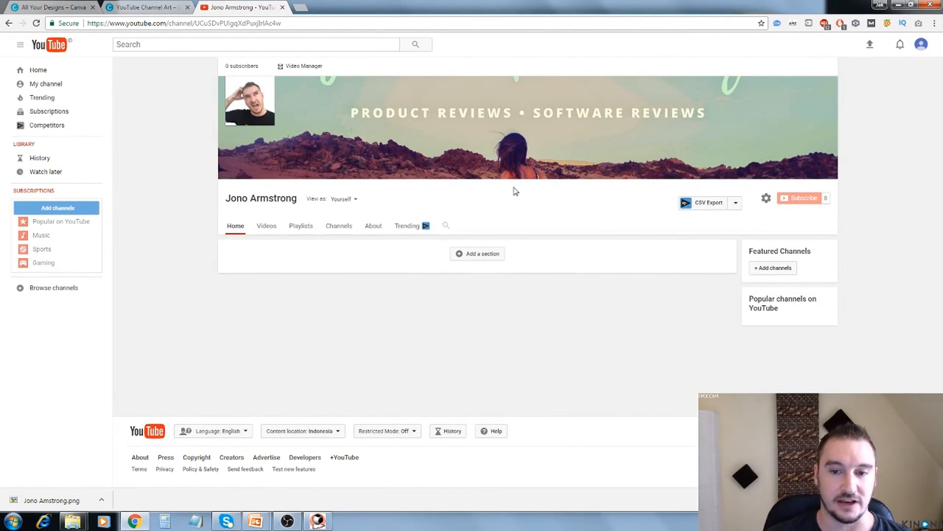
# Open the form for adding a section to the channel's Home page and cancel it.
pyautogui.click(484, 256)
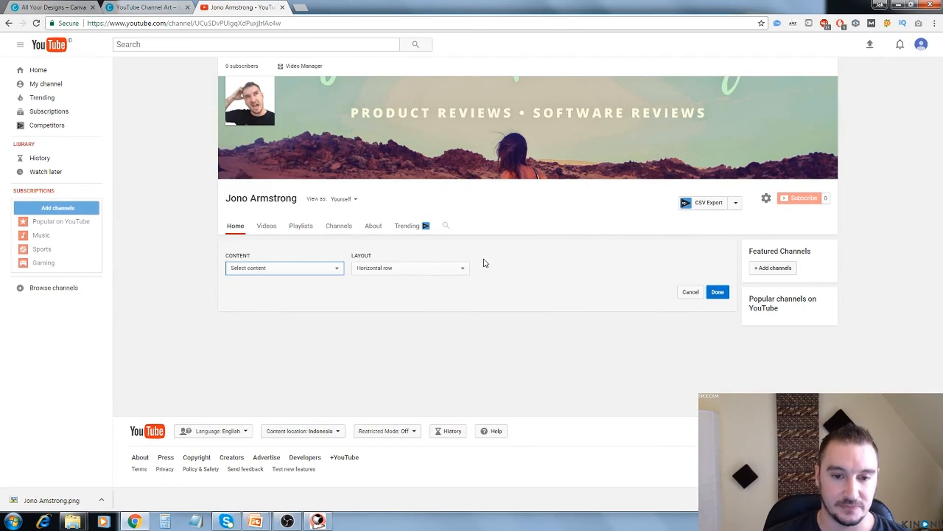
pyautogui.click(691, 292)
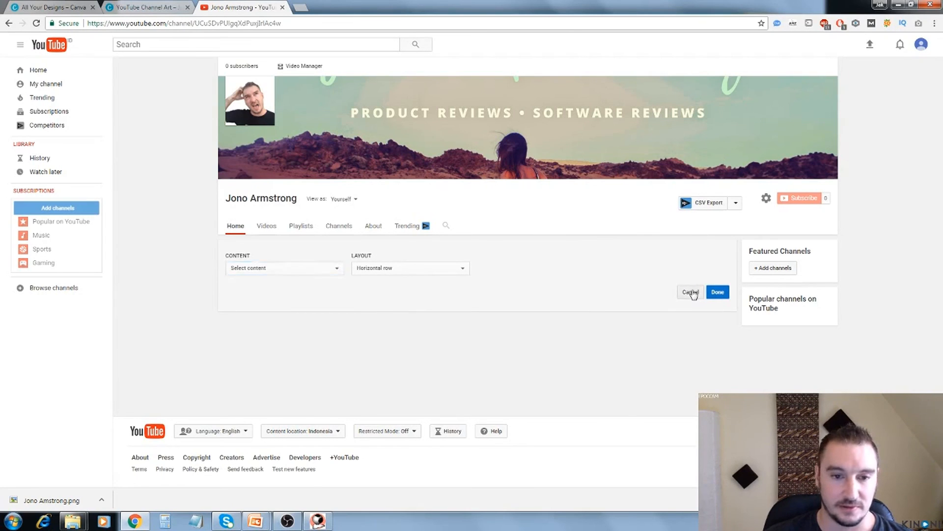
# Switch to the PowerPoint slide show to review the channel setup checklist, and return to the YouTube channel page in Chrome.
pyautogui.moveTo(253, 524)
pyautogui.click(304, 487)
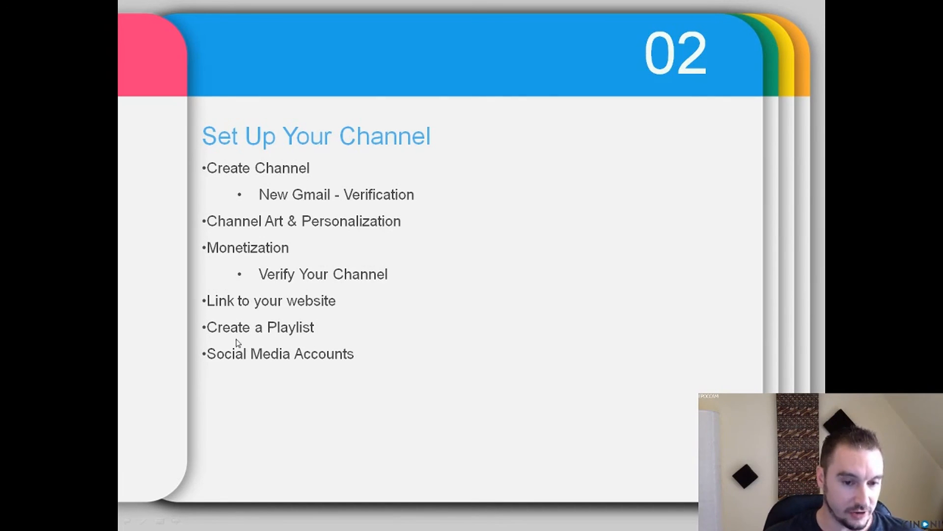
pyautogui.press('super')
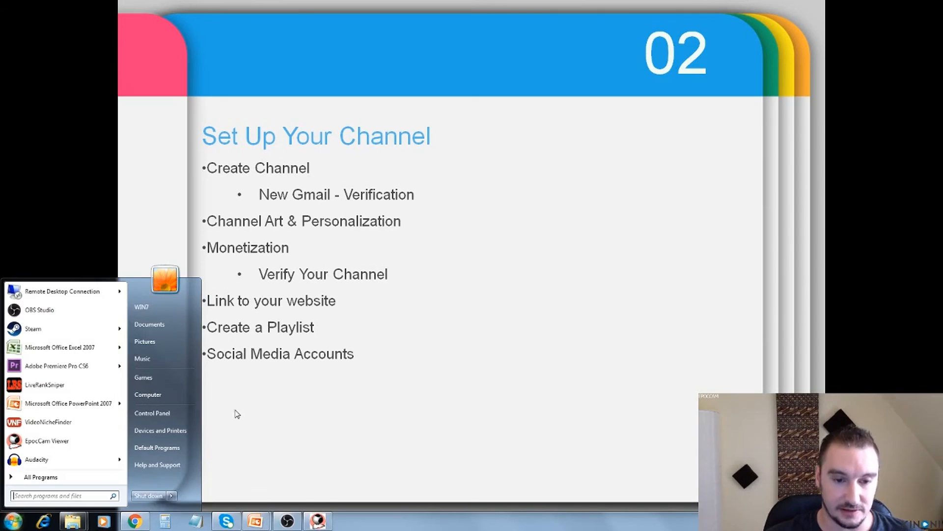
pyautogui.click(135, 521)
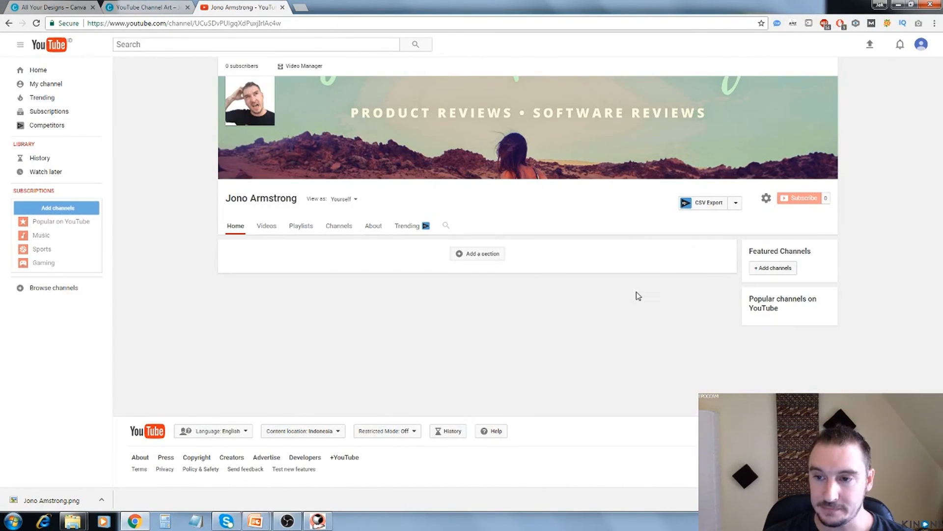
# Create a new playlist titled "make money online" in the channel's Playlists section.
pyautogui.click(301, 227)
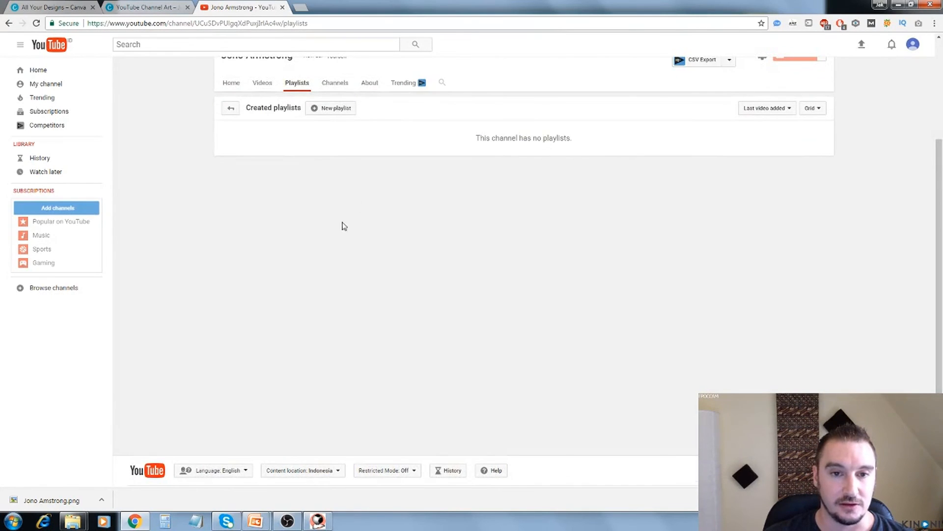
pyautogui.scroll(2, 382, 229)
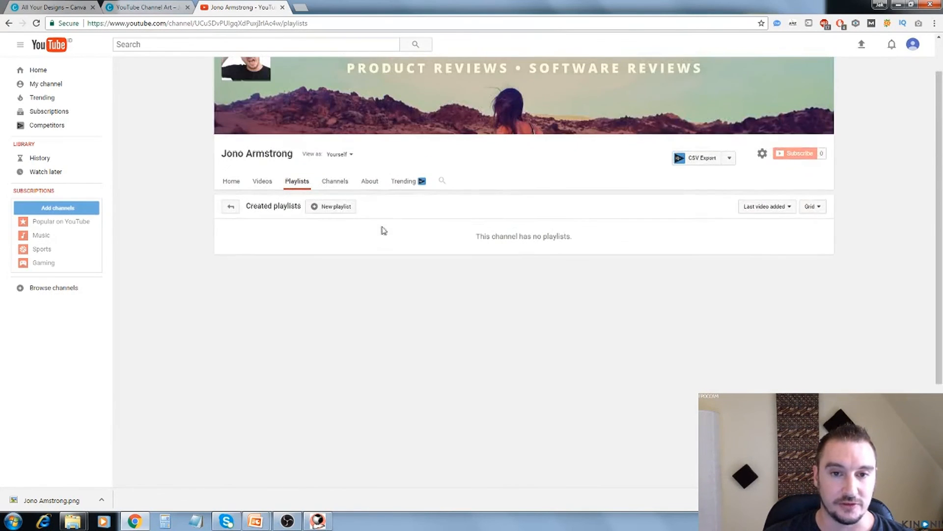
pyautogui.click(329, 211)
pyautogui.click(358, 254)
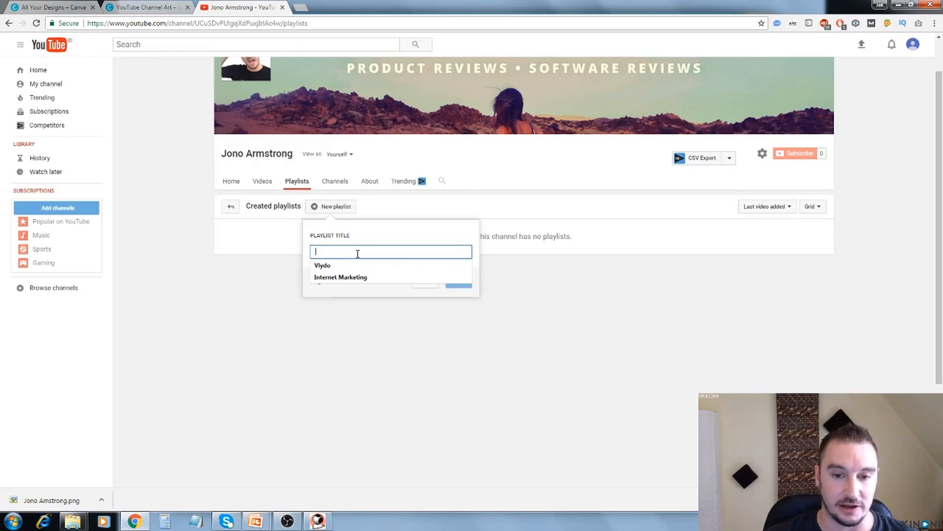
pyautogui.write('make money online')
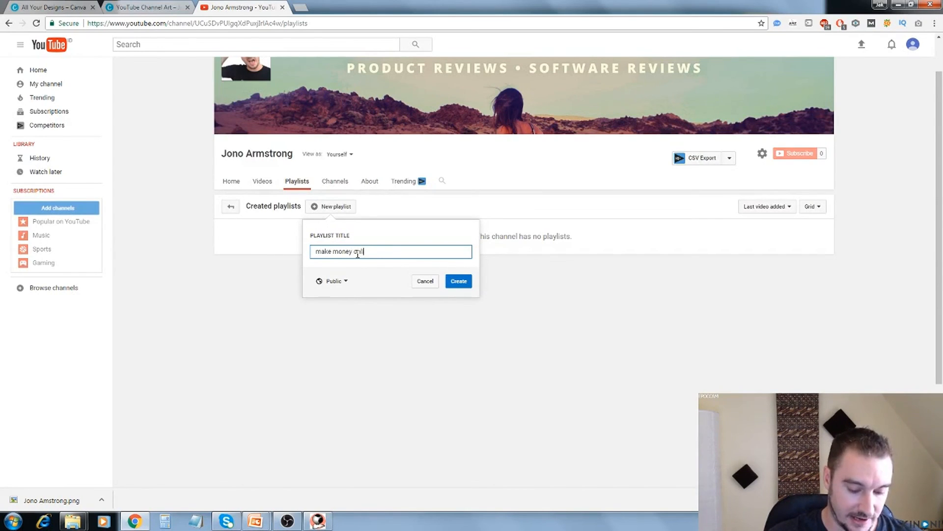
pyautogui.click(459, 282)
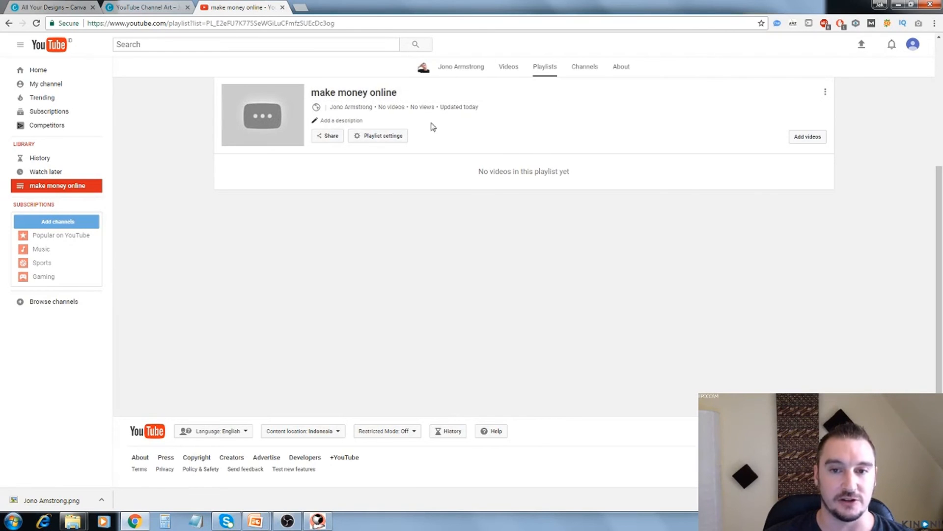
# Bring up the running PowerPoint slide show to check the remaining channel setup items.
pyautogui.moveTo(257, 524)
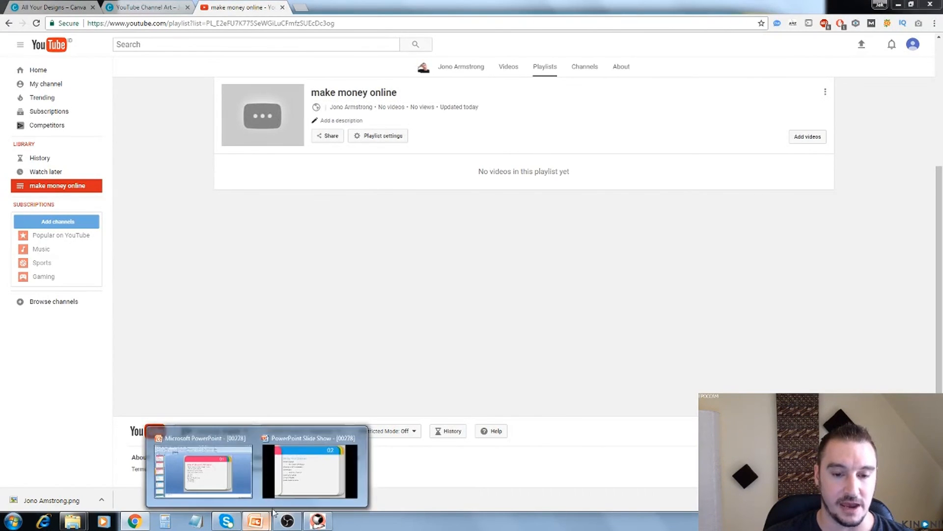
pyautogui.click(288, 493)
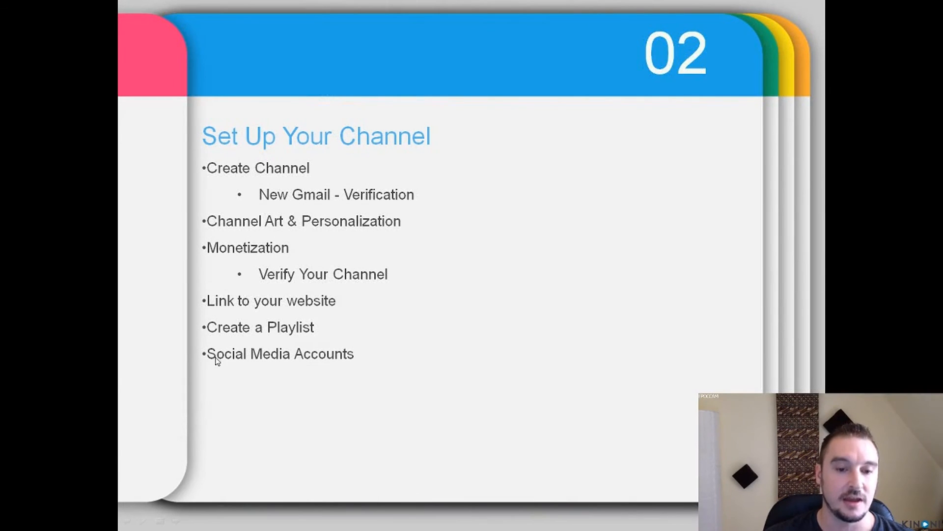